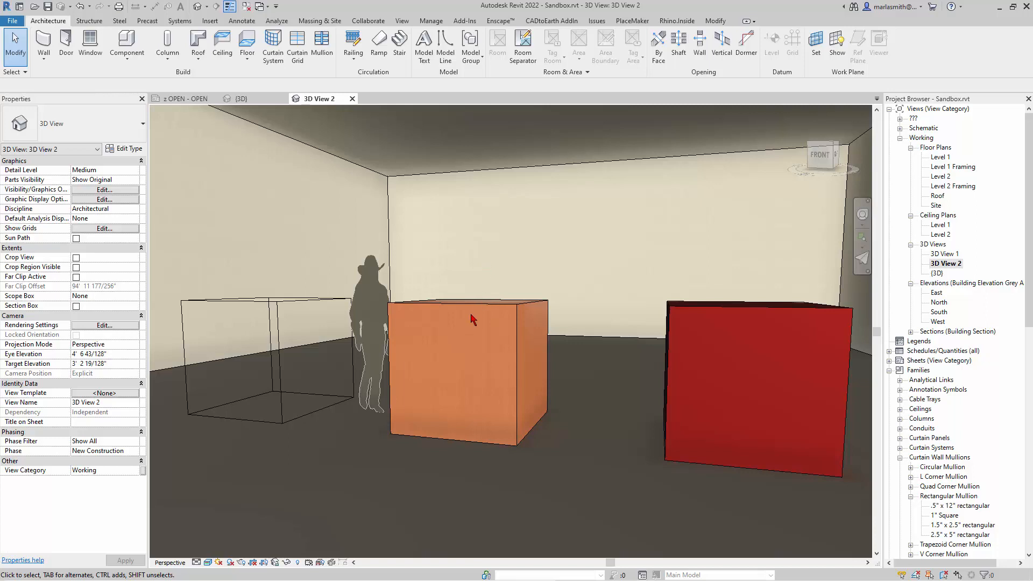
- Open the Block 02 material of the generic model boxes for selection and search the project materials for "Mar"
click(442, 370)
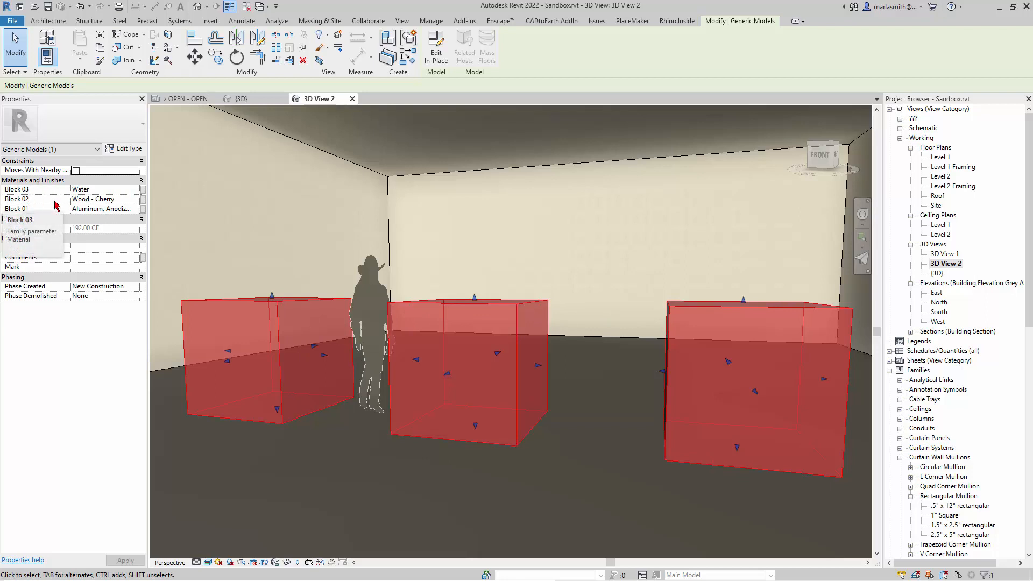
click(135, 200)
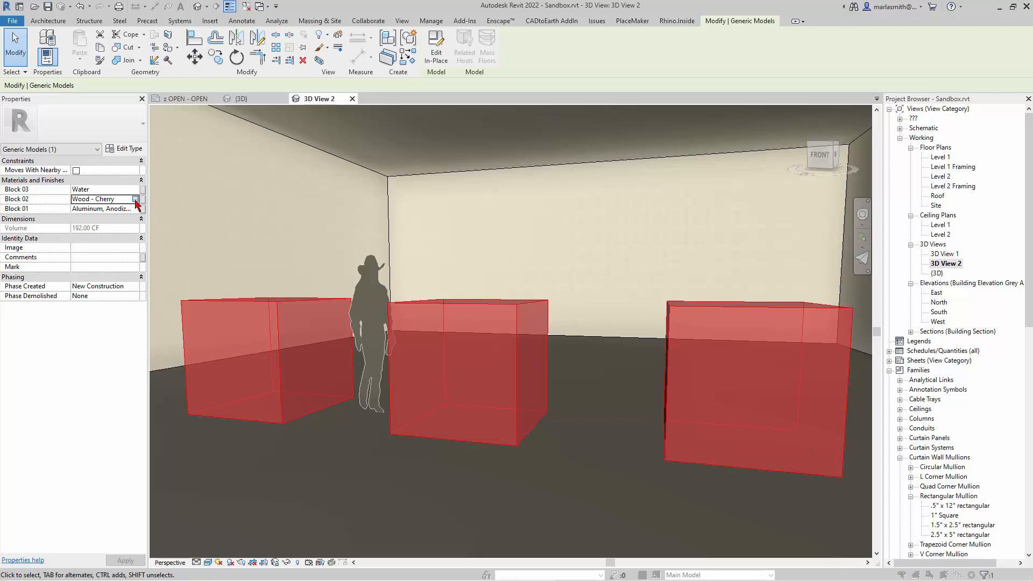
click(135, 200)
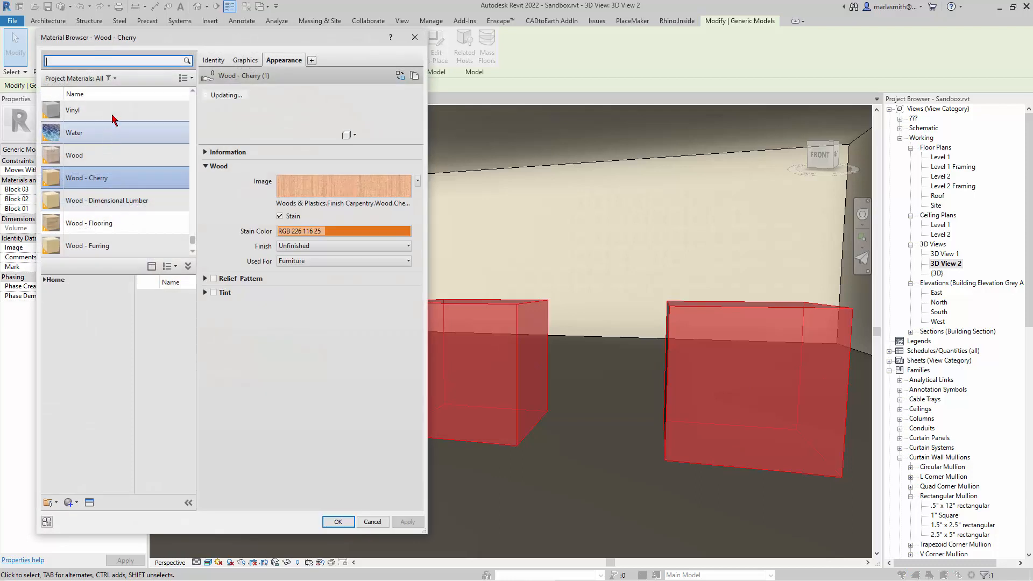
text(Ma)
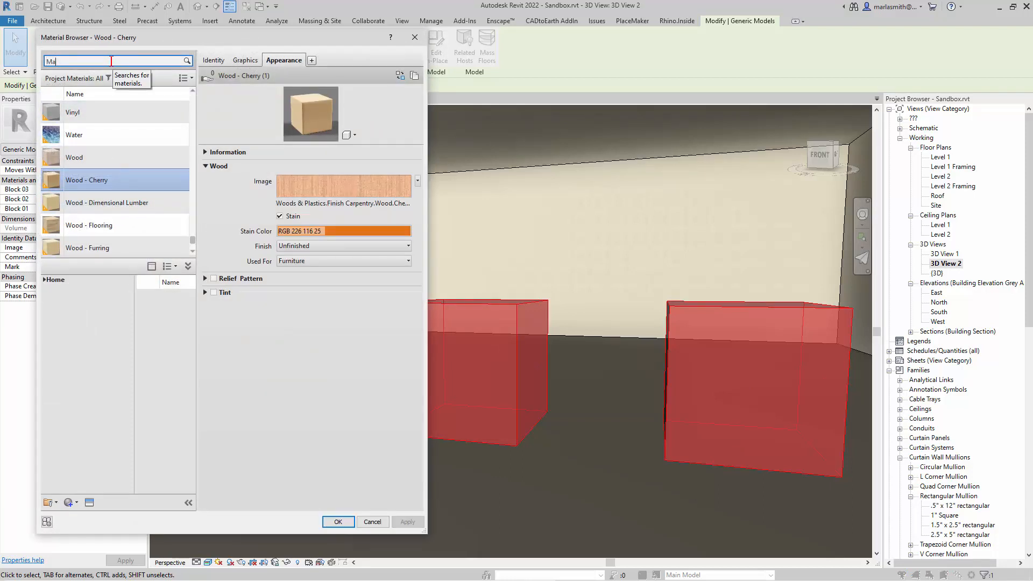
text(rble)
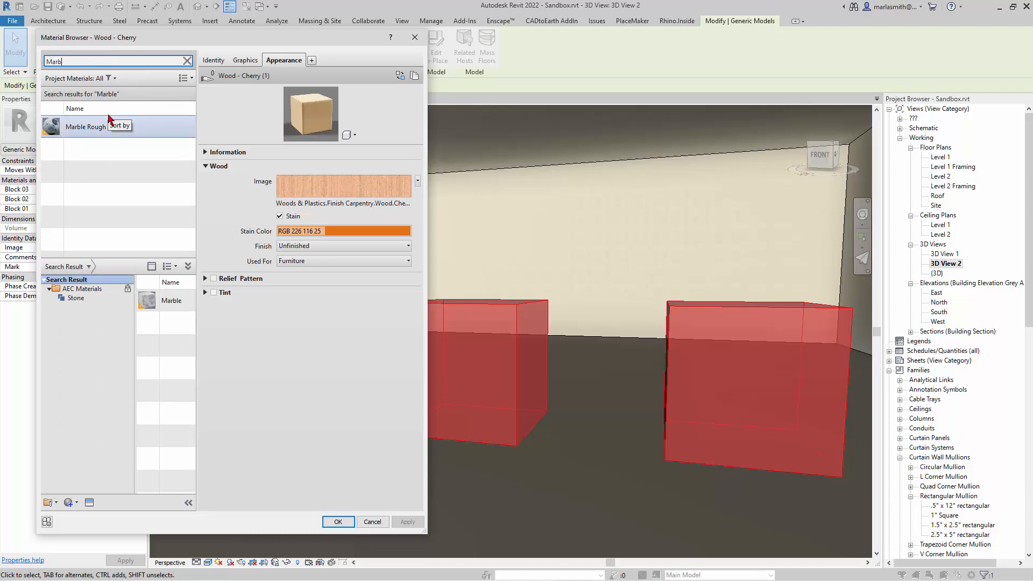
key(BackSpace)
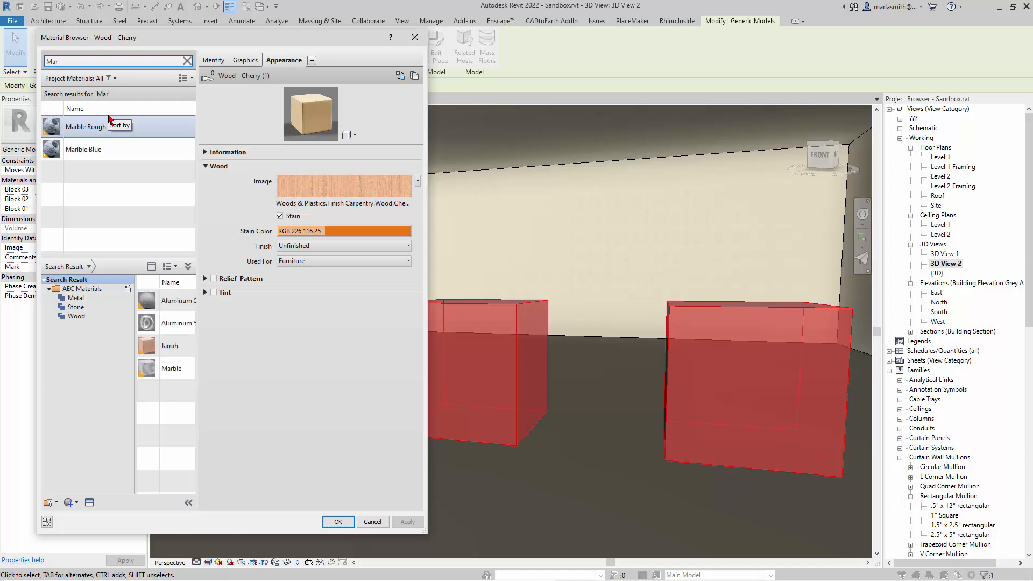
- Rename the misspelled blue marble material as Marble Blue and assign it to Block 02
click(103, 154)
right_click(103, 150)
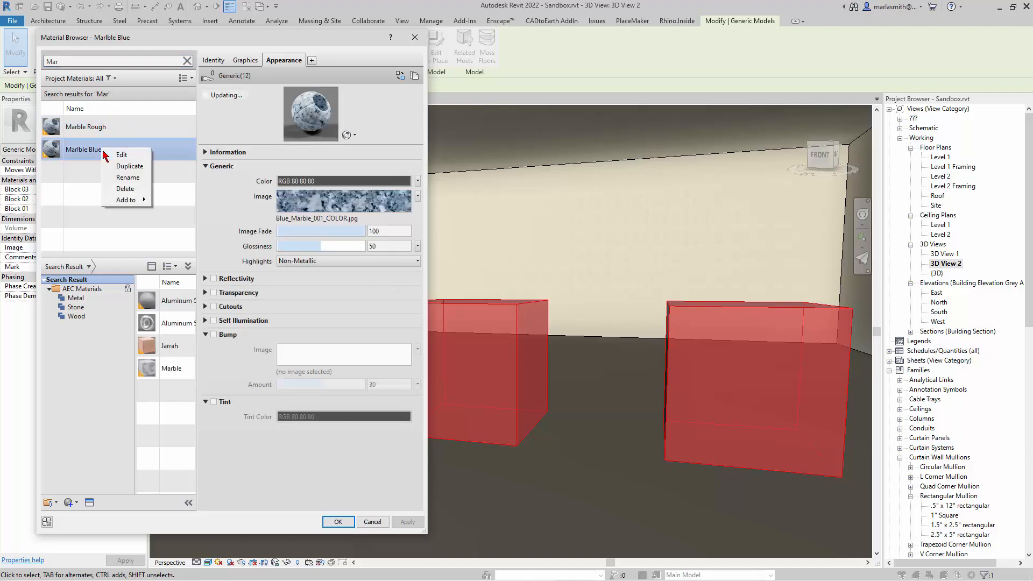
click(127, 177)
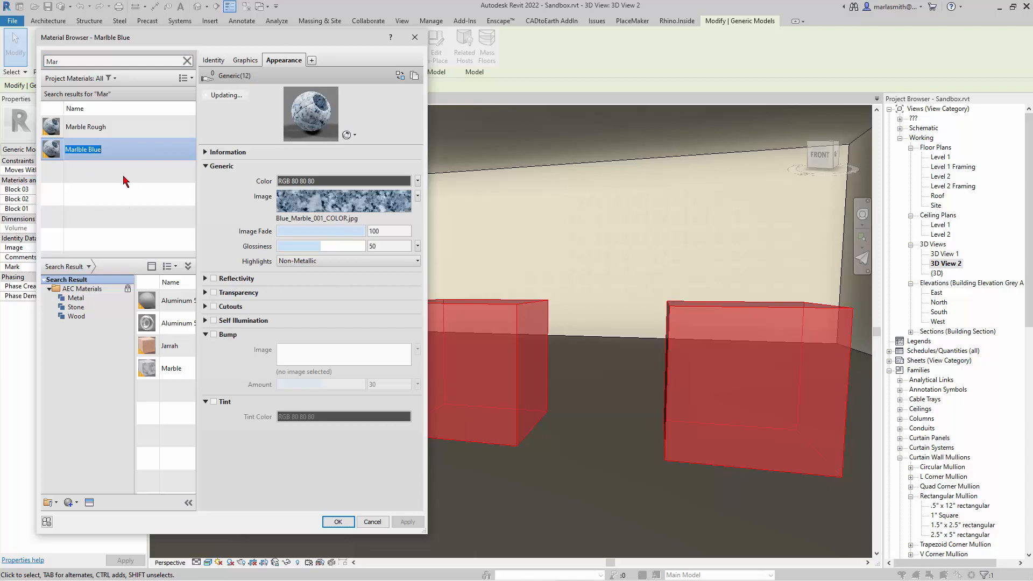
click(79, 150)
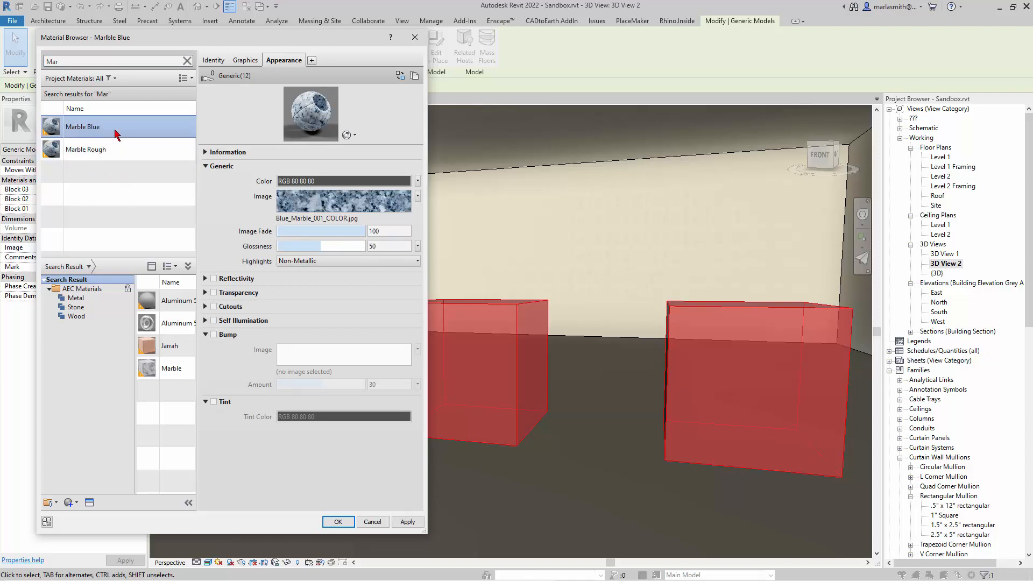
click(337, 522)
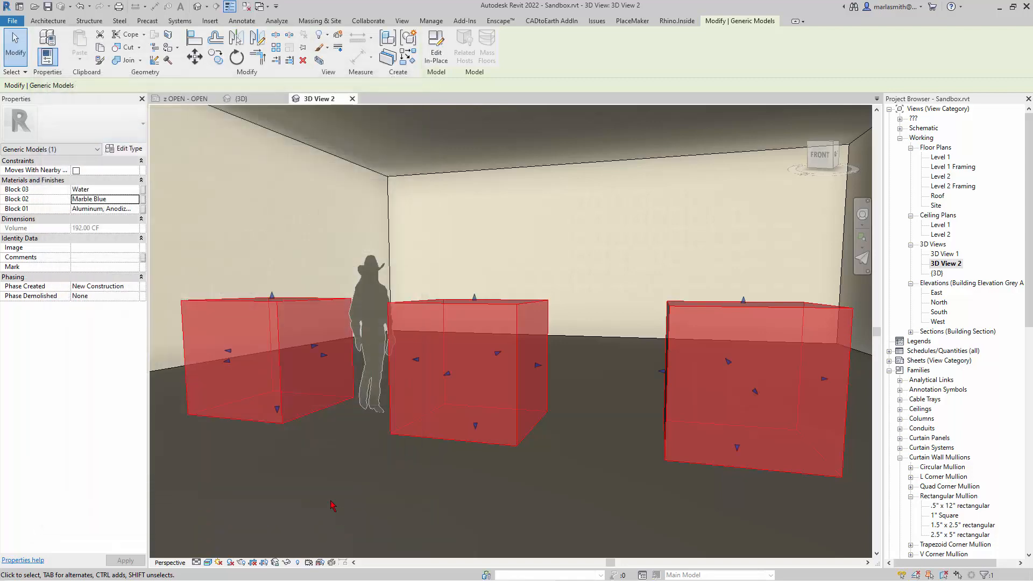
- Search the materials for Marble and assign Marble Rough to Block 01 of the generic model
click(136, 210)
click(136, 210)
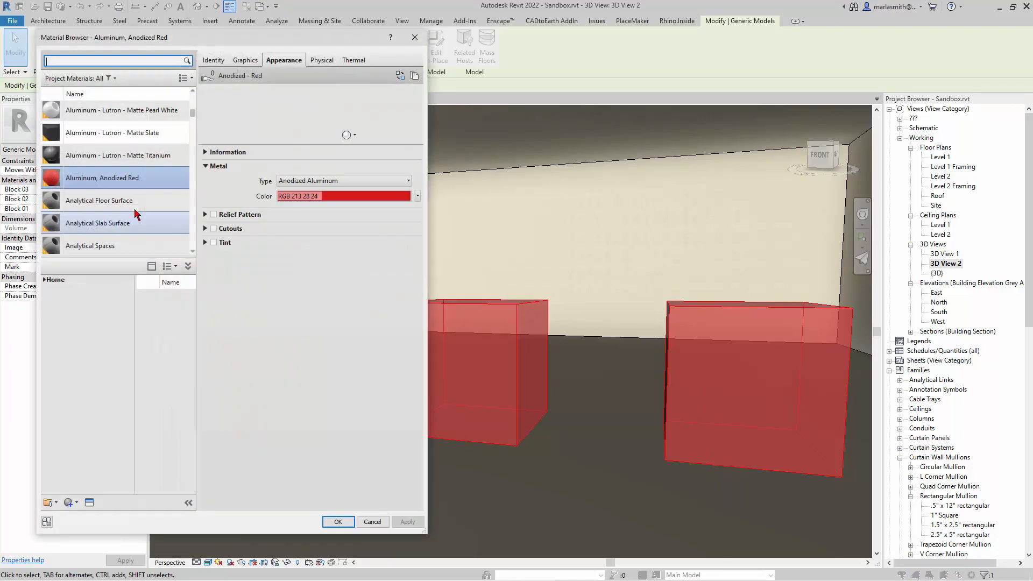
click(125, 62)
text(Marble)
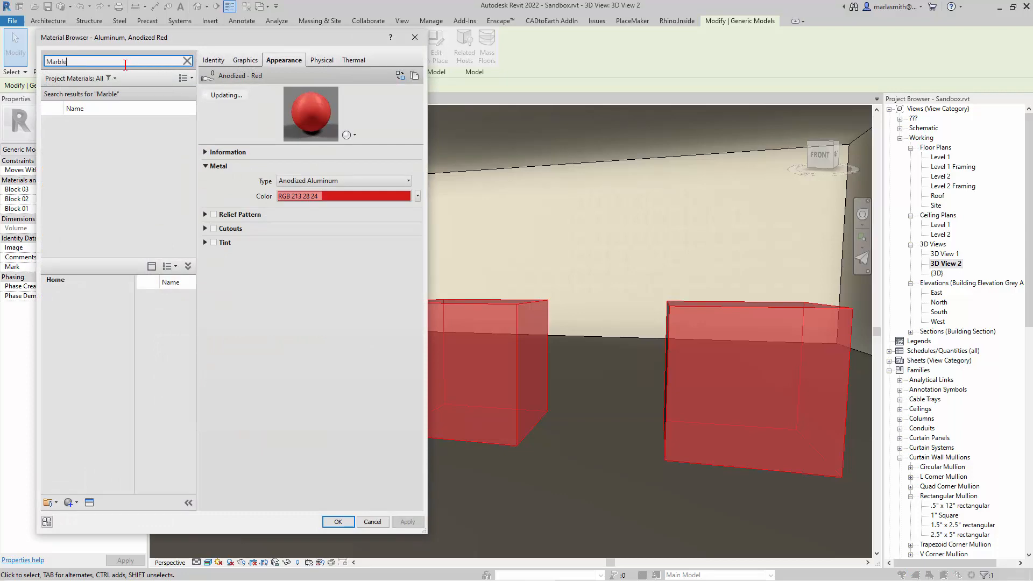
click(107, 151)
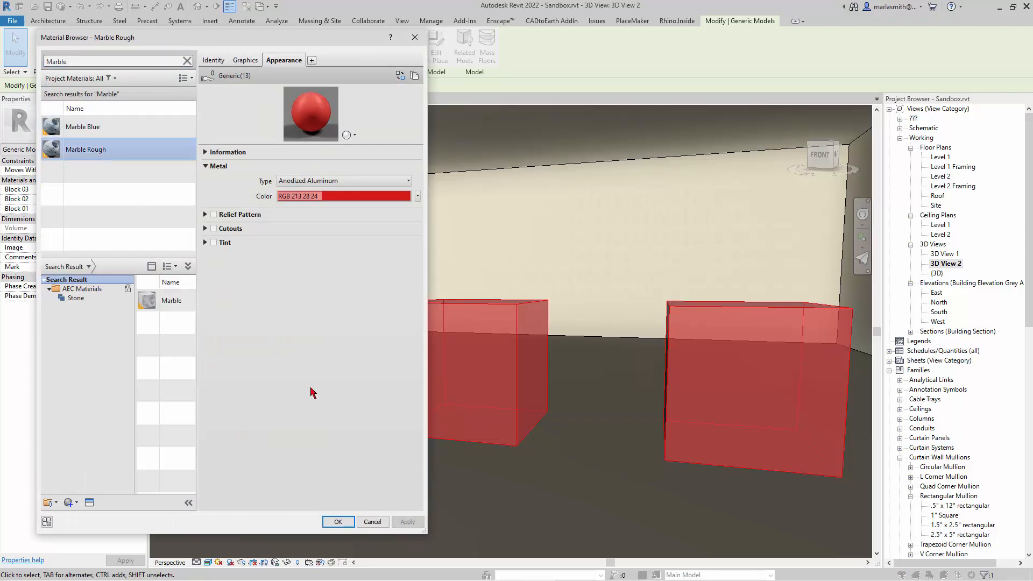
click(338, 521)
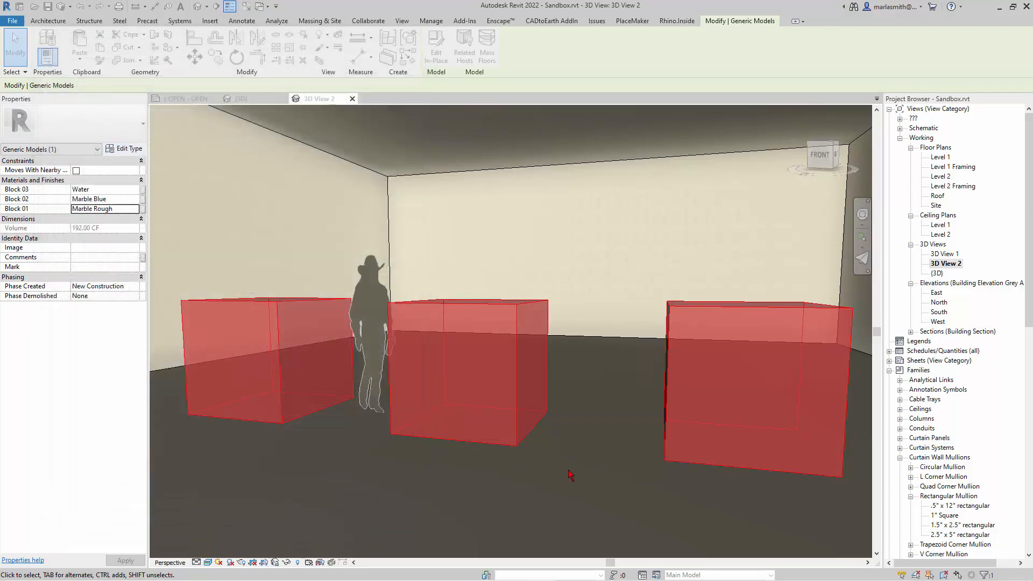
click(613, 478)
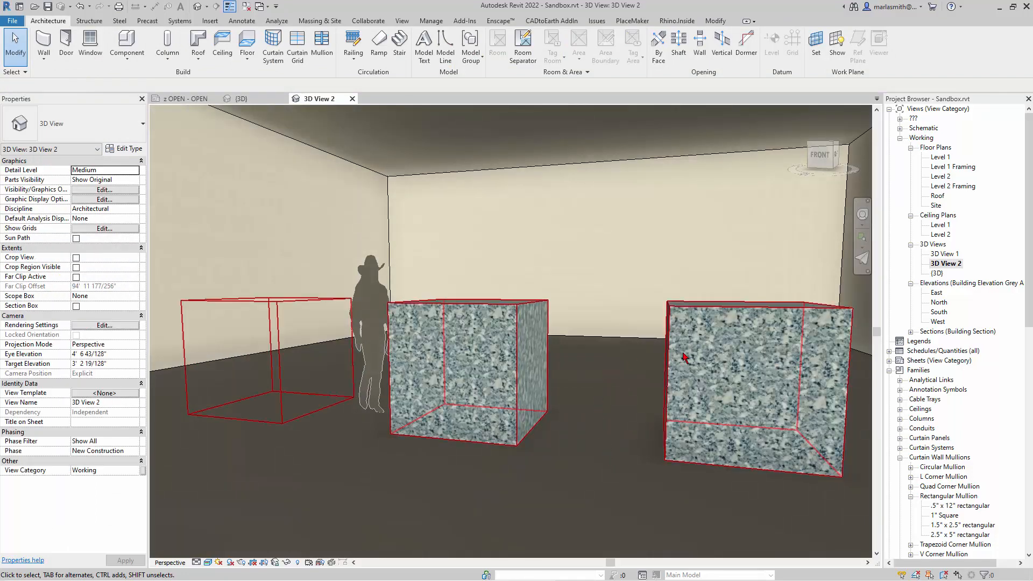
- Open the Marble Blue material's appearance settings, set its image fade to 54 and apply the change
shift+middle_drag(588, 373, 559, 393)
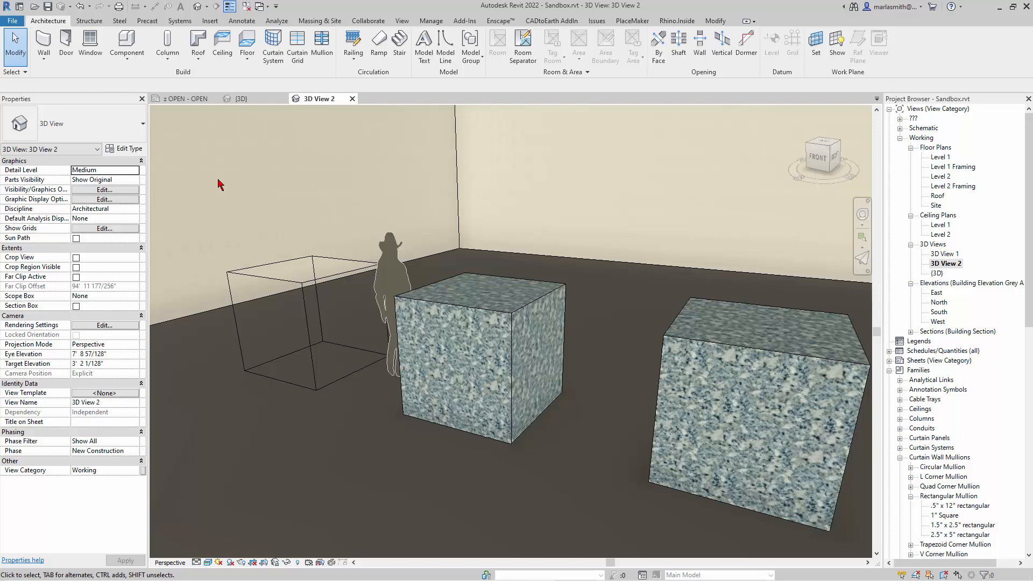
key(m)
key(a)
key(t)
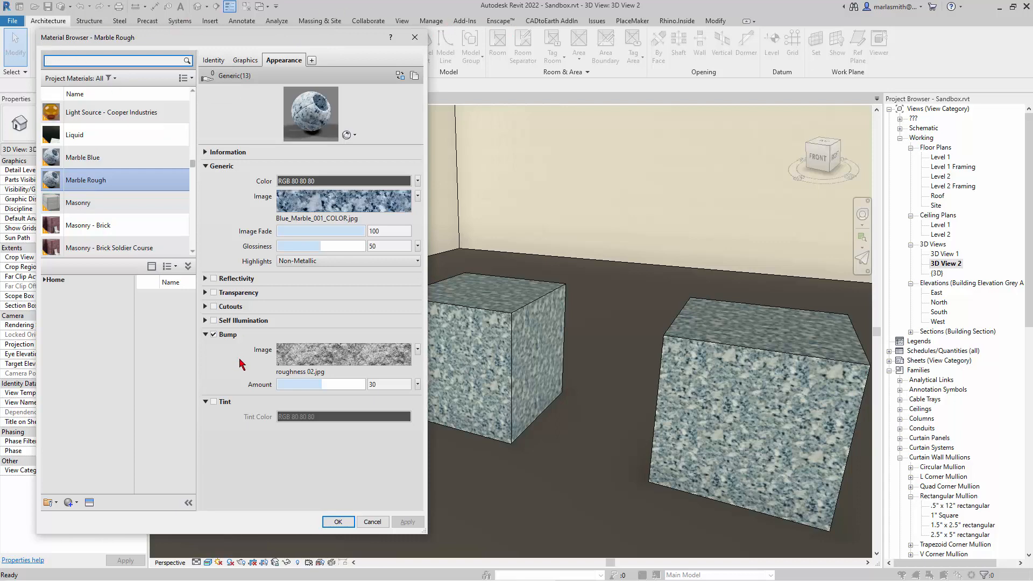
click(94, 157)
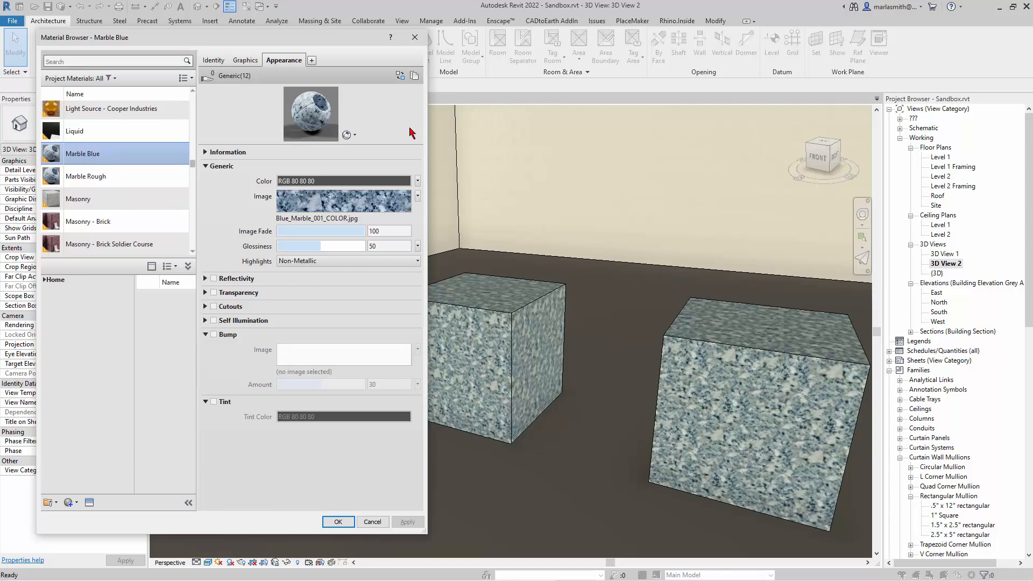
drag(342, 50, 328, 105)
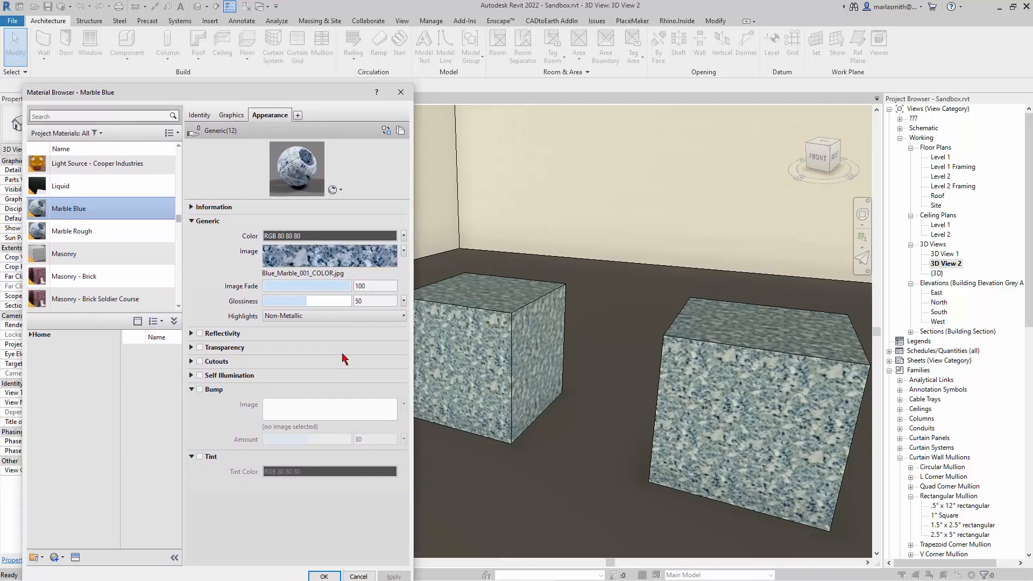
drag(347, 288, 308, 289)
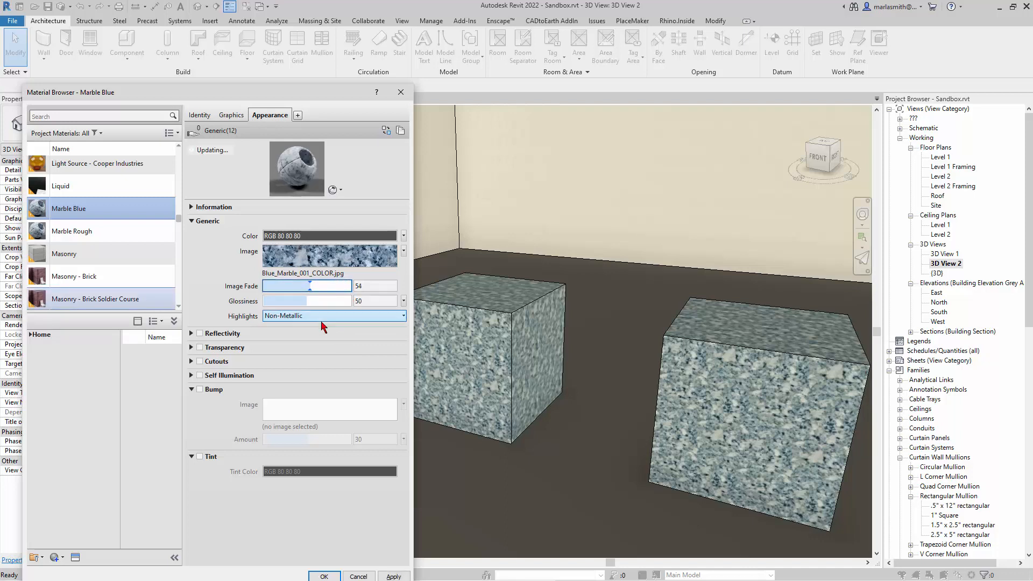
click(393, 576)
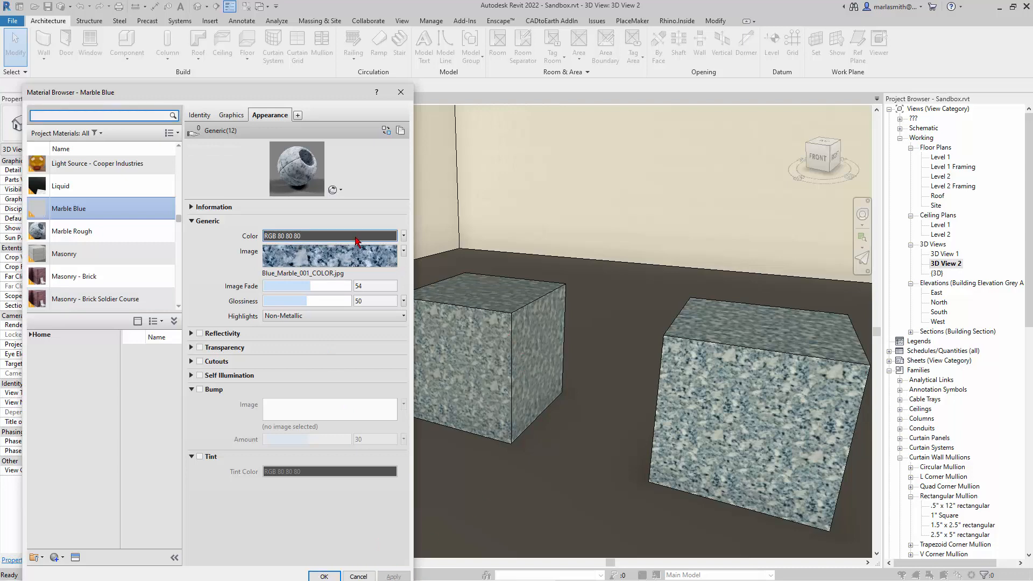
- Change the Marble Blue appearance color to white, RGB 255 255 255, and apply it
click(355, 241)
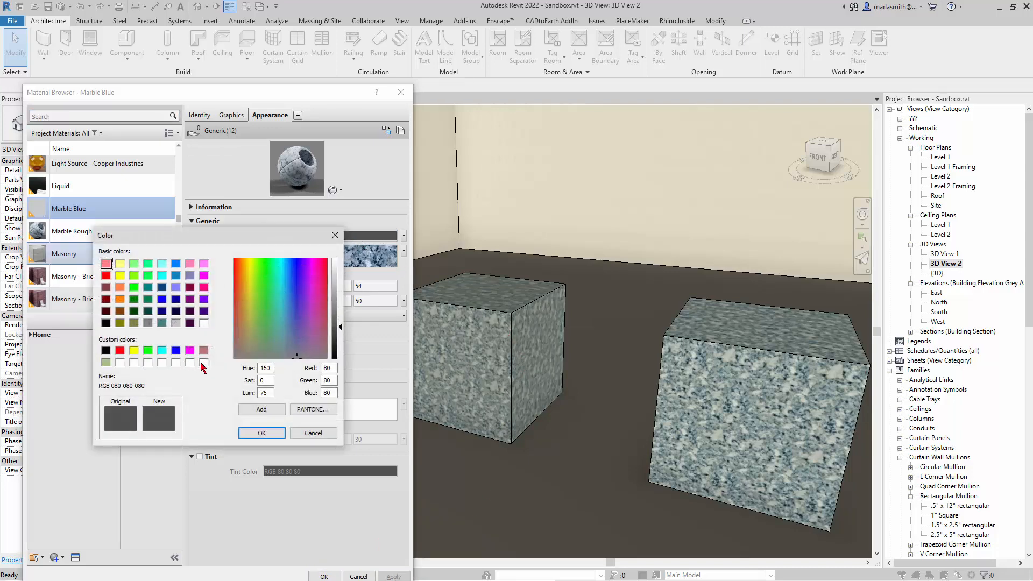
click(203, 362)
click(262, 433)
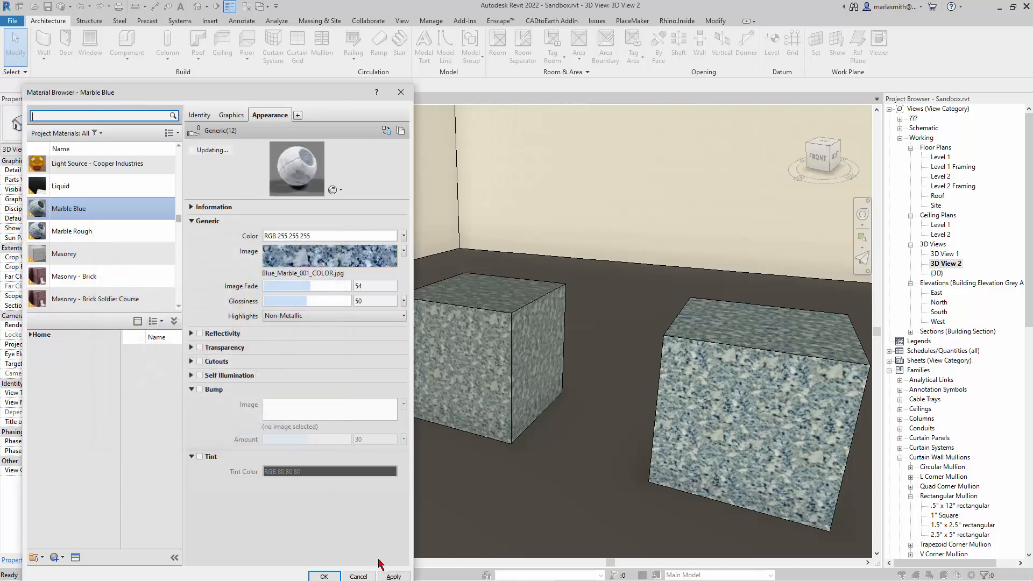
click(389, 577)
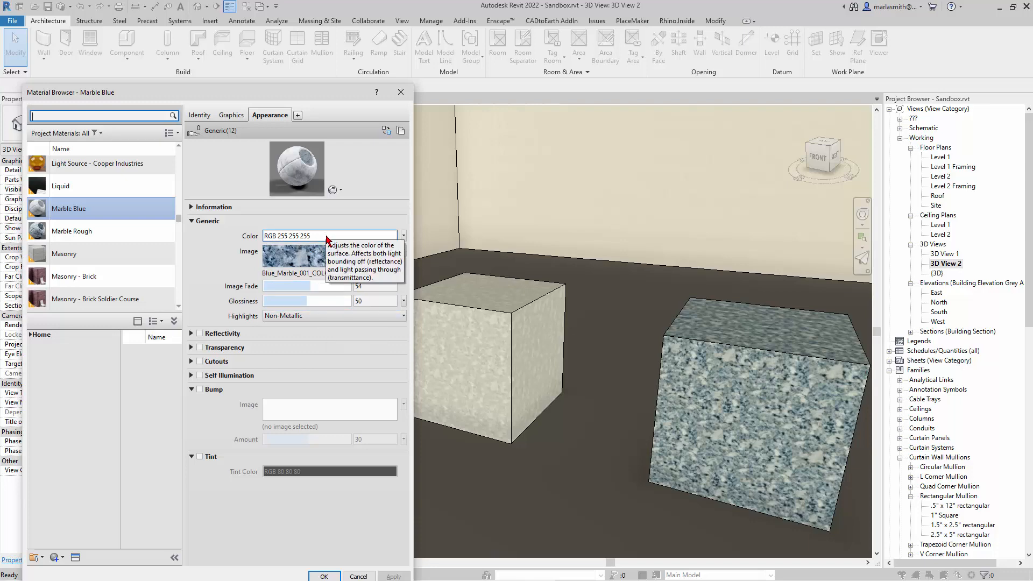
- Set the Marble Blue appearance color to the light blue-grey RGB 174 179 210 and apply it
click(328, 237)
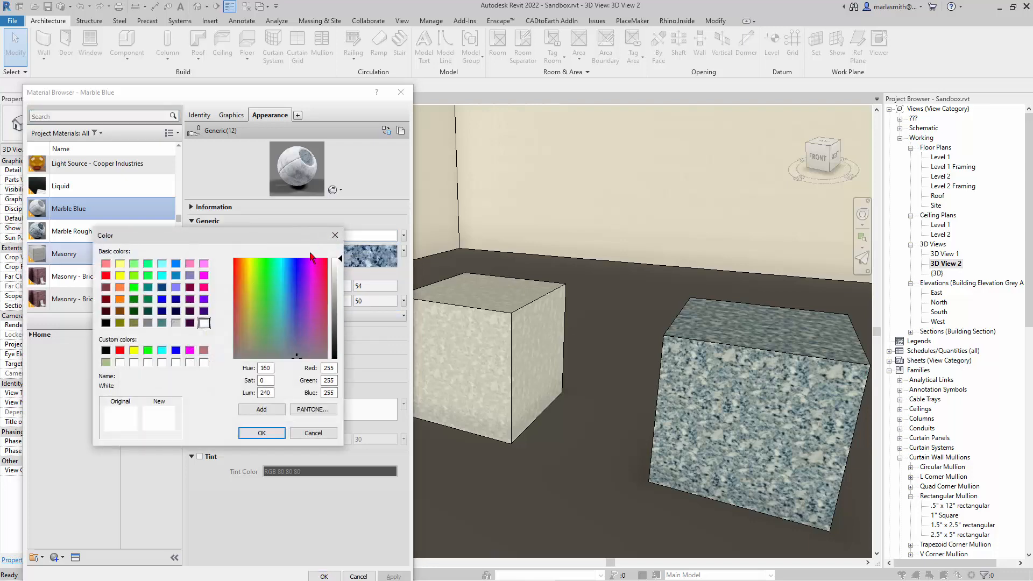
click(176, 322)
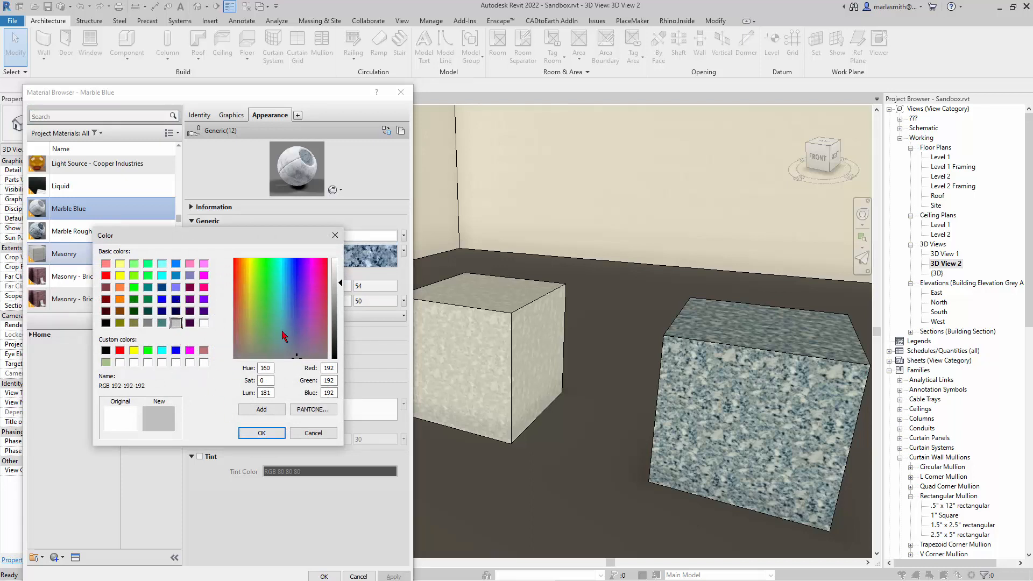
click(299, 338)
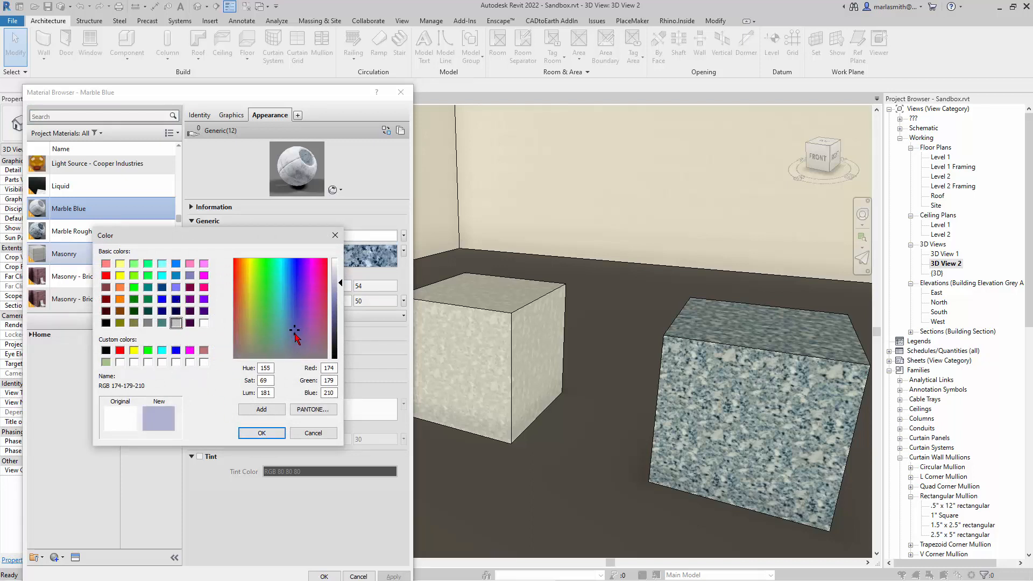
click(269, 433)
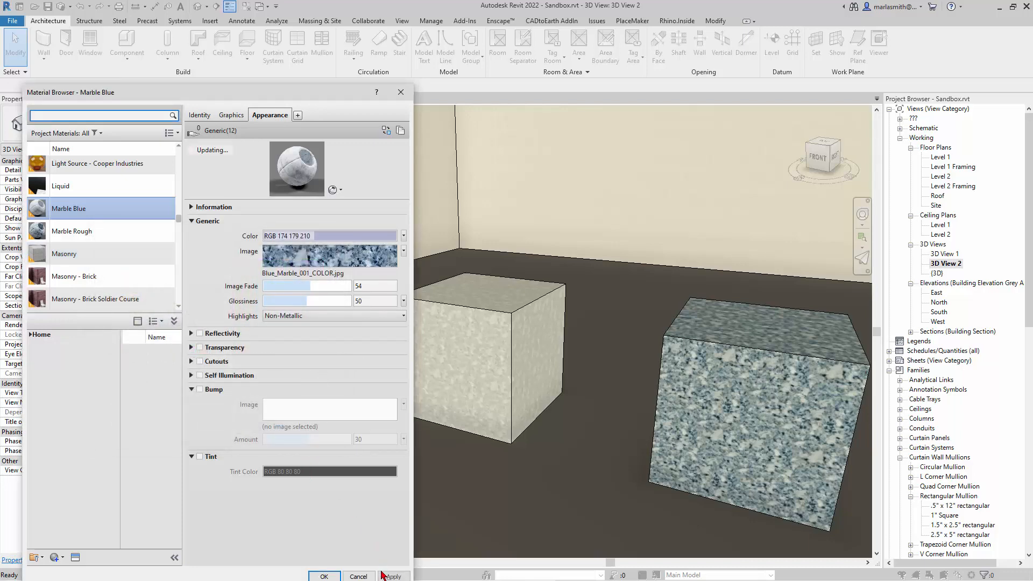
click(393, 575)
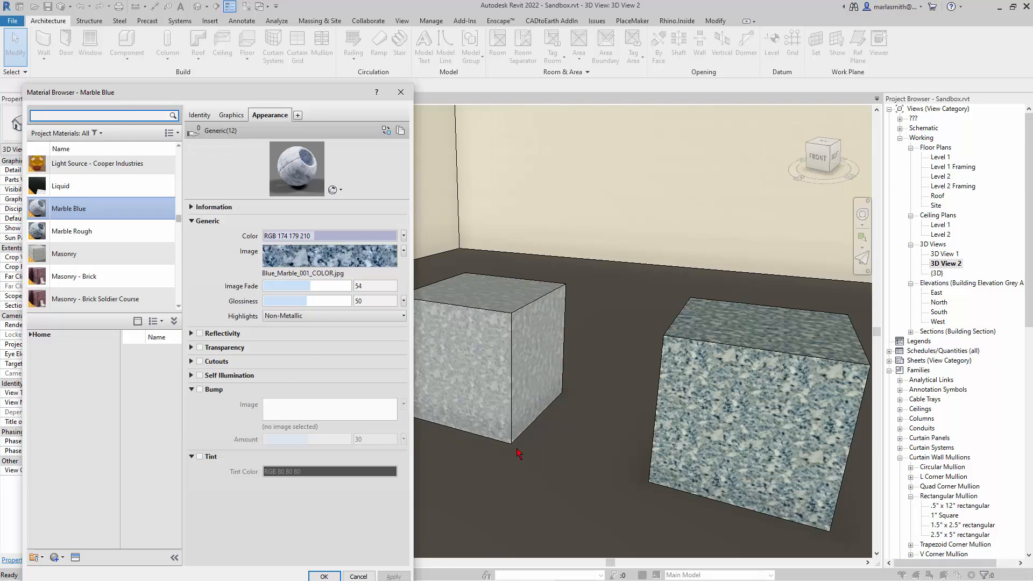
- Enable Bump for Marble Blue and load Blue_Marble_001_SPEC.jpg from the Blue Marble folder as its image
click(199, 389)
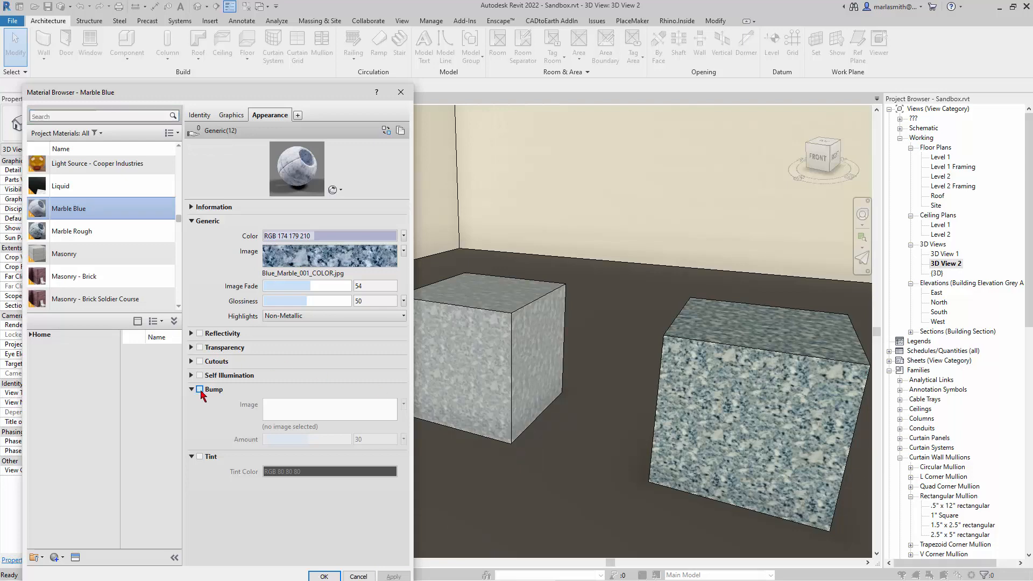
click(200, 389)
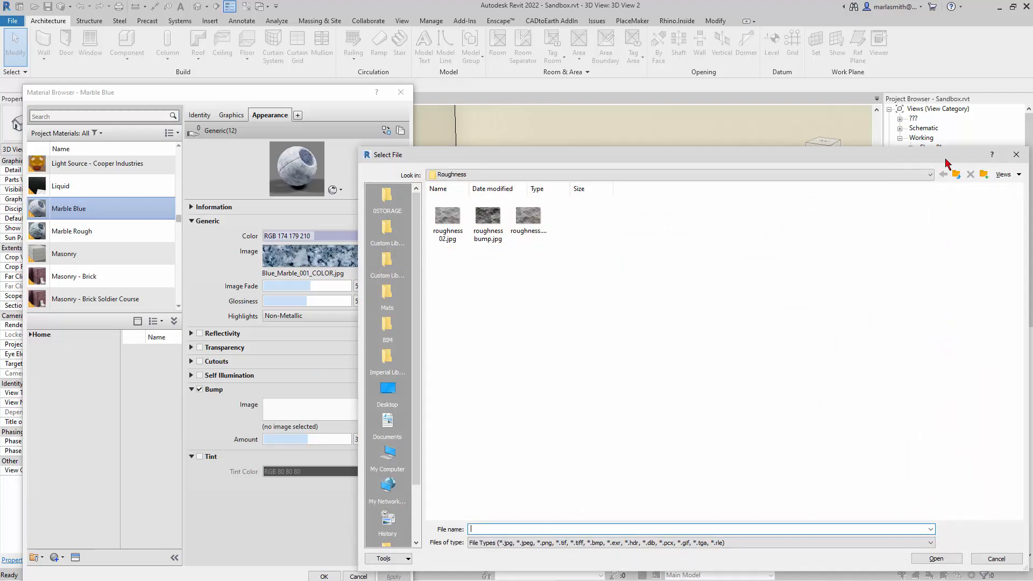
click(957, 174)
double_click(451, 230)
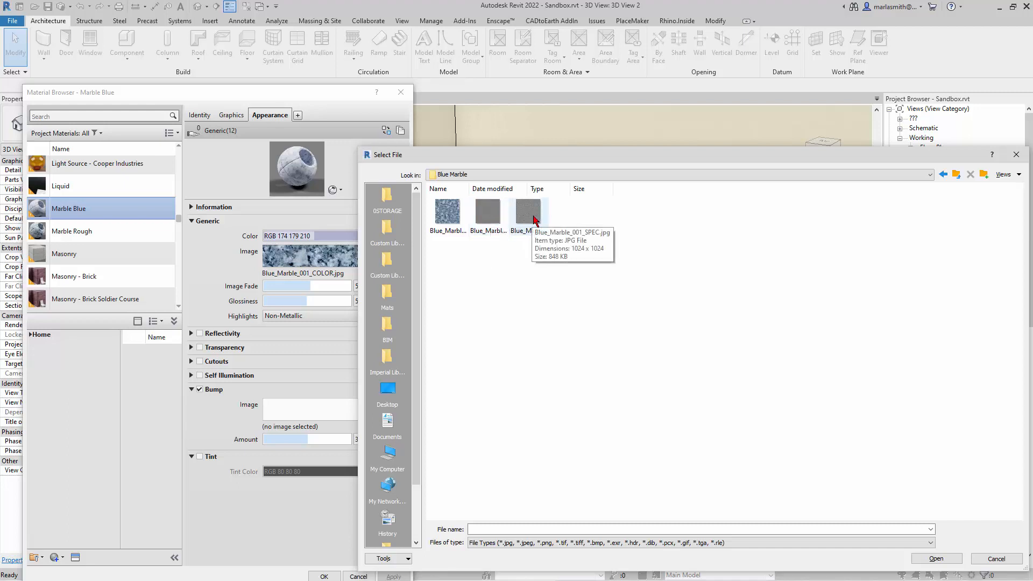
click(535, 220)
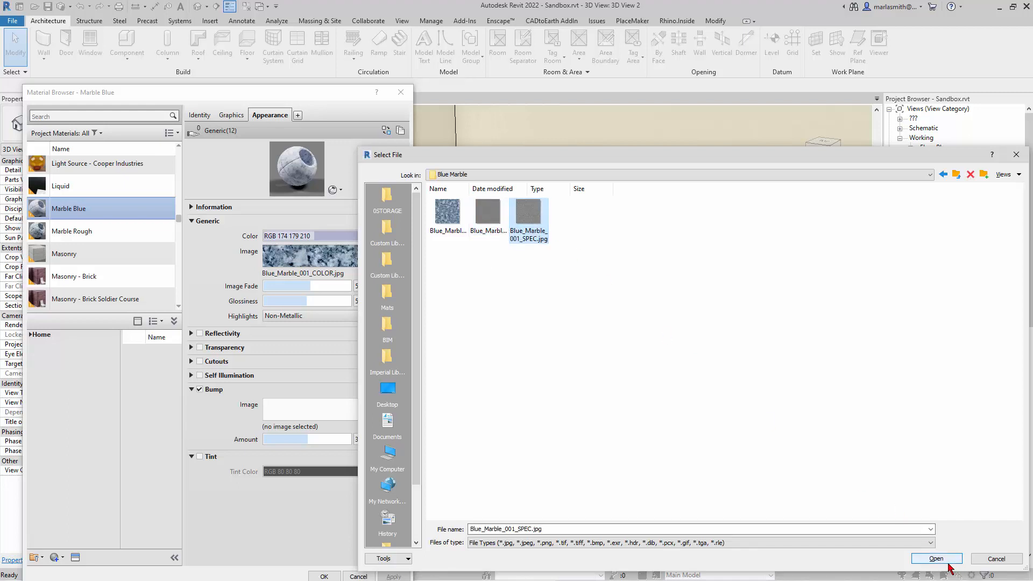
click(948, 563)
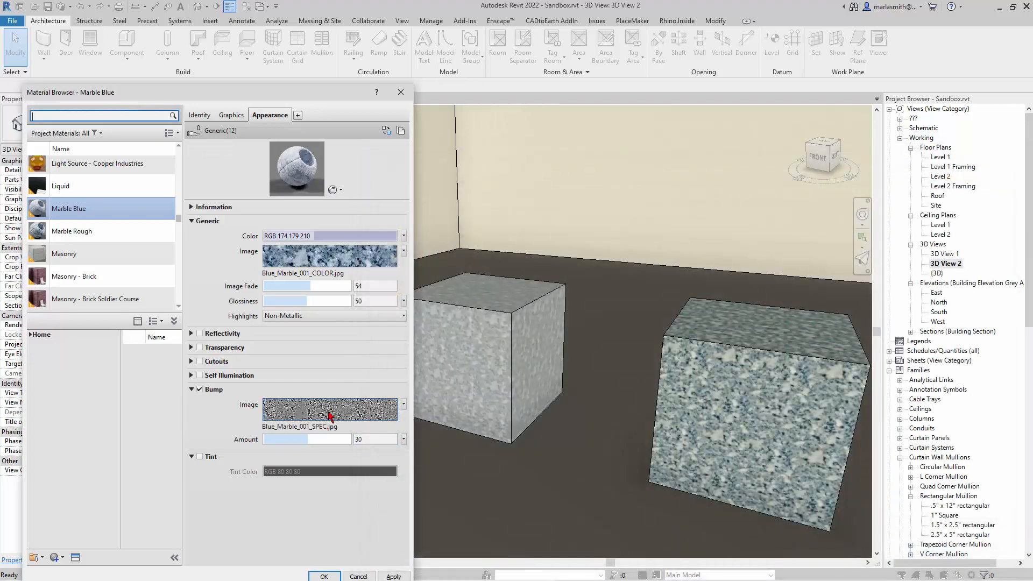
- Set the sample size of the Marble Blue bump image to 2'-0" wide and high and apply the change
click(329, 414)
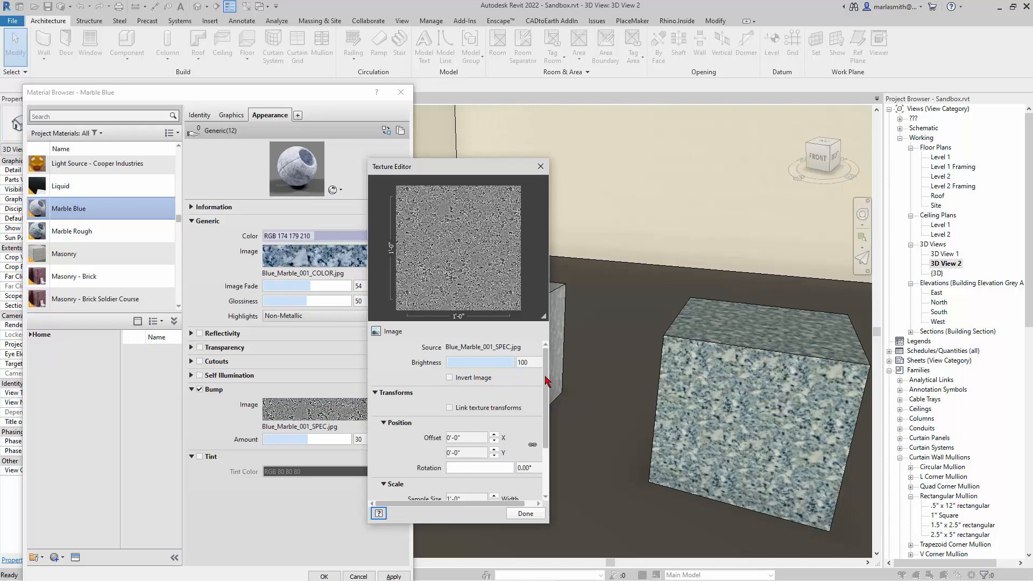
drag(545, 385, 545, 427)
click(477, 427)
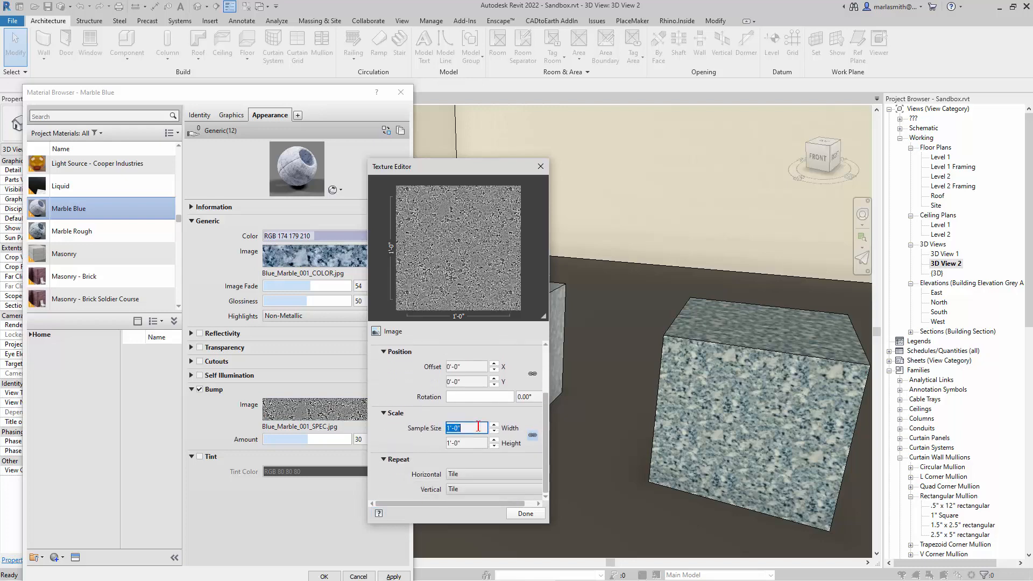
text(2)
key(Tab)
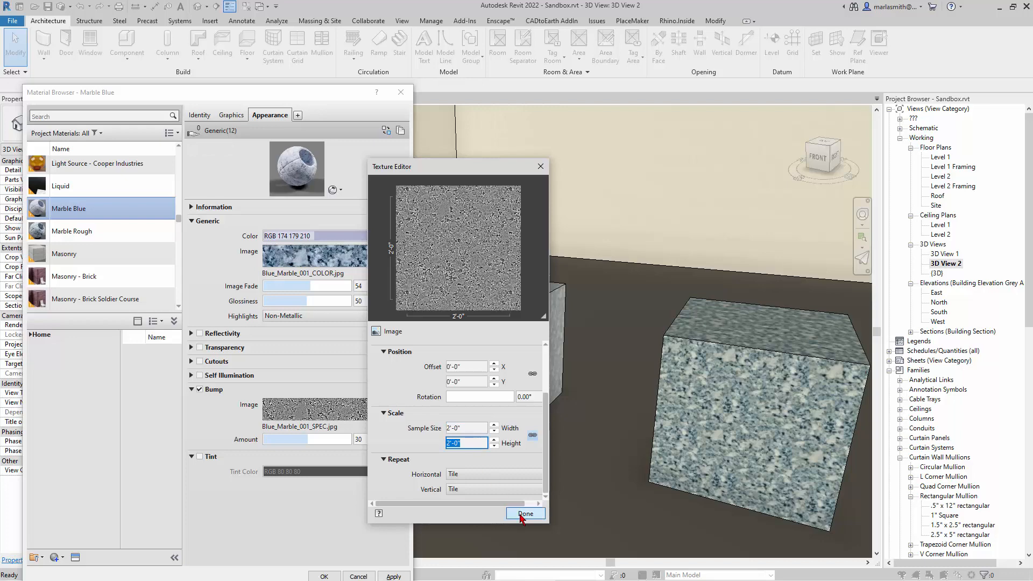
click(521, 514)
click(390, 576)
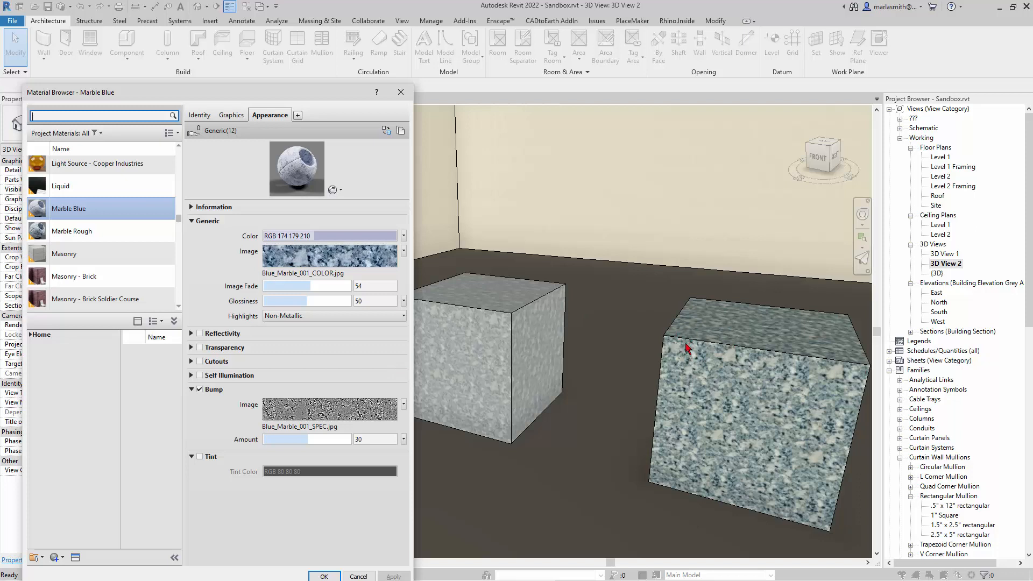
- Set Marble Rough's image fade to 41 and its color to light grey RGB 192 192 192, and accept the material changes
click(81, 235)
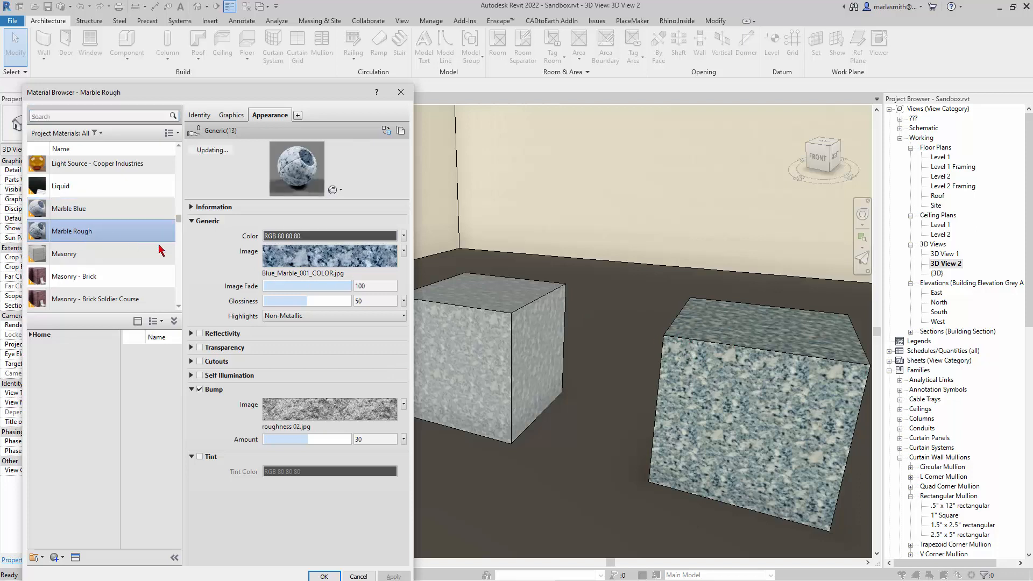
drag(343, 288, 298, 288)
click(326, 237)
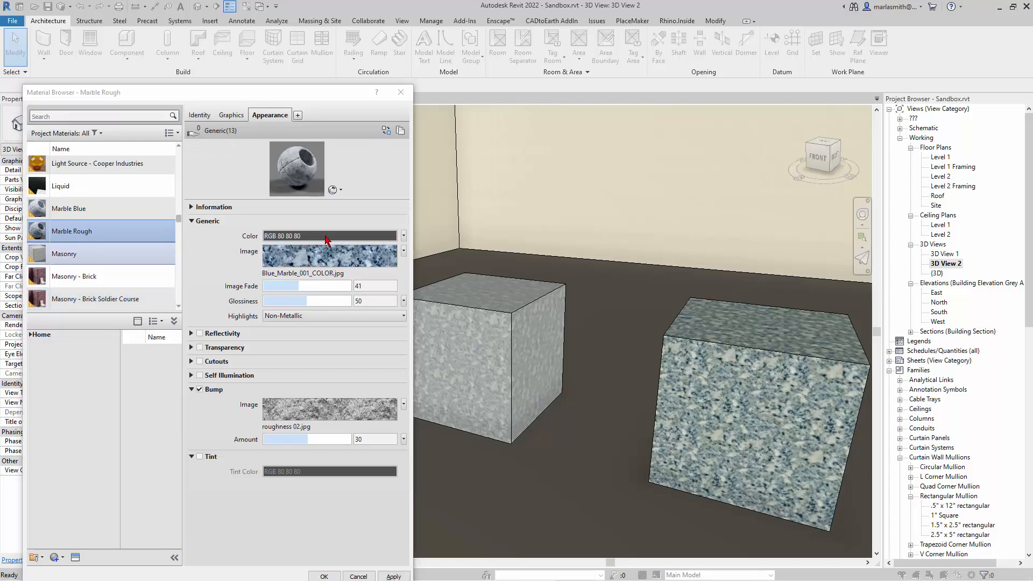
click(176, 322)
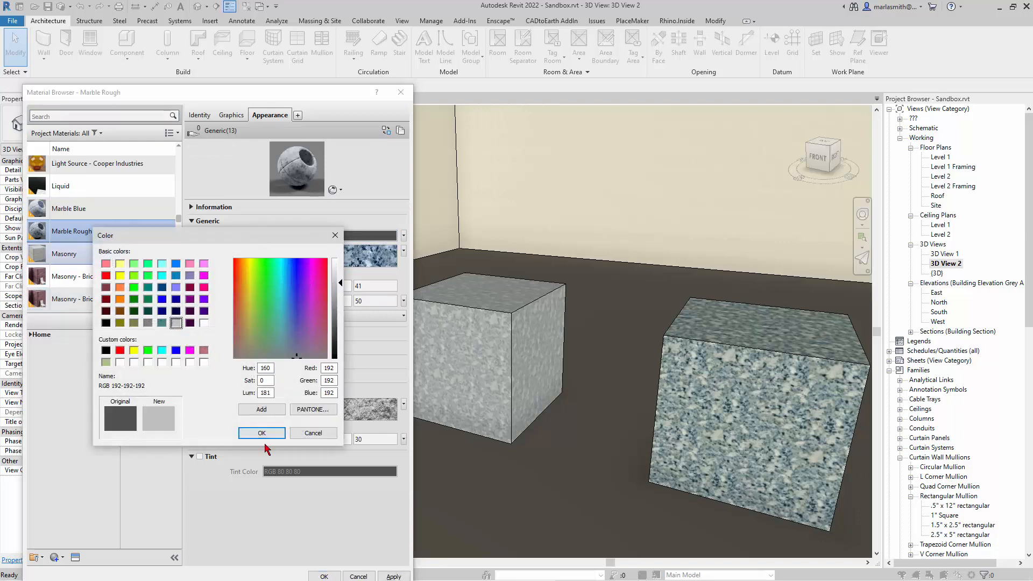
click(261, 433)
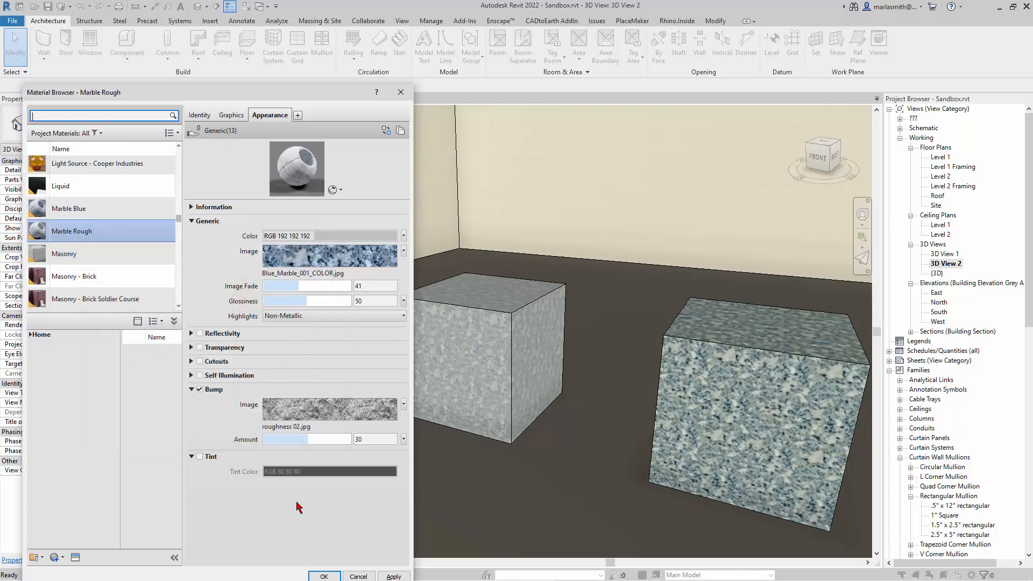
mouse_move(315, 407)
click(324, 576)
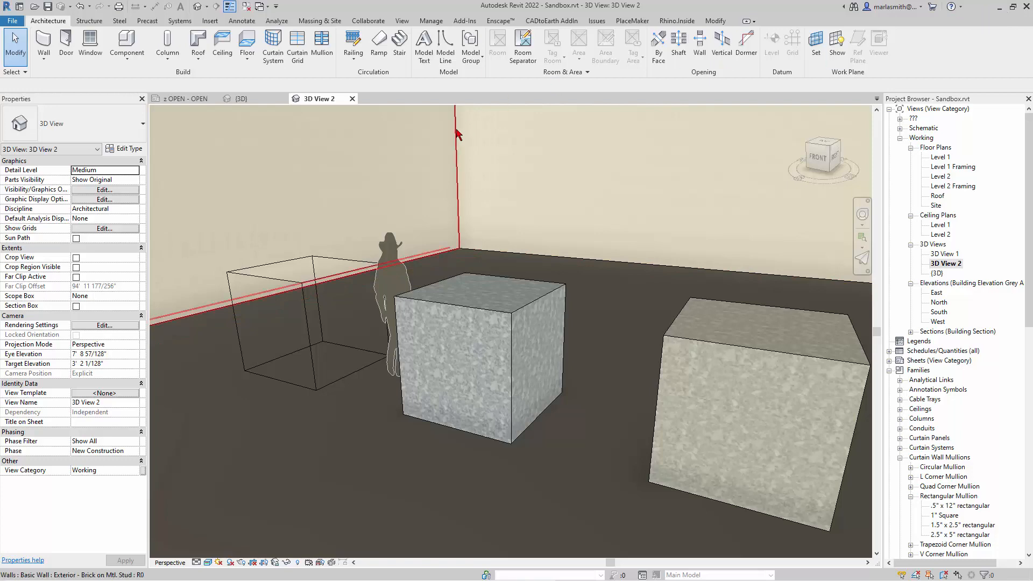
- View the whole building in the {3D} view and open the Level 1 floor plan
click(242, 98)
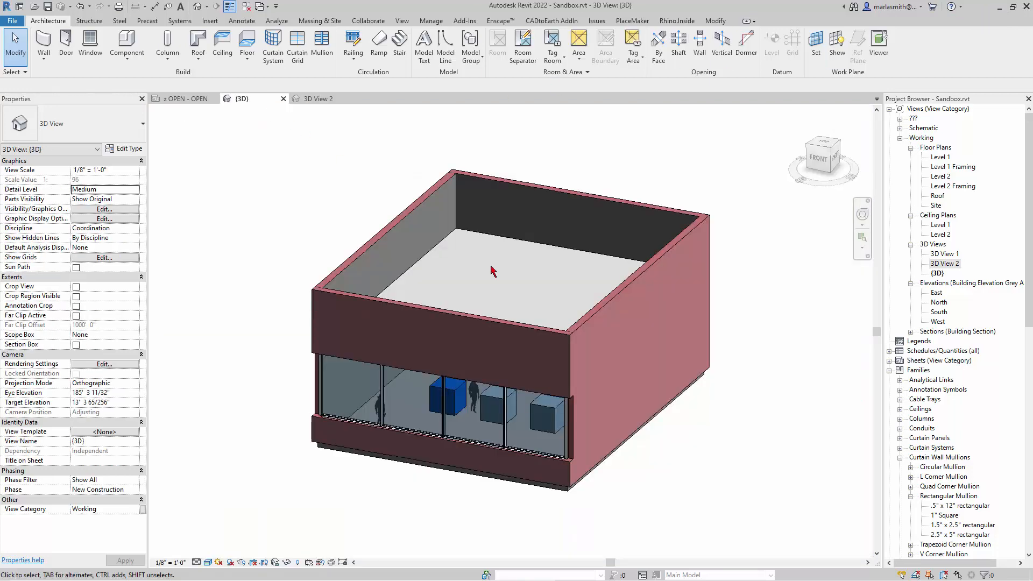
shift+middle_drag(321, 426, 411, 380)
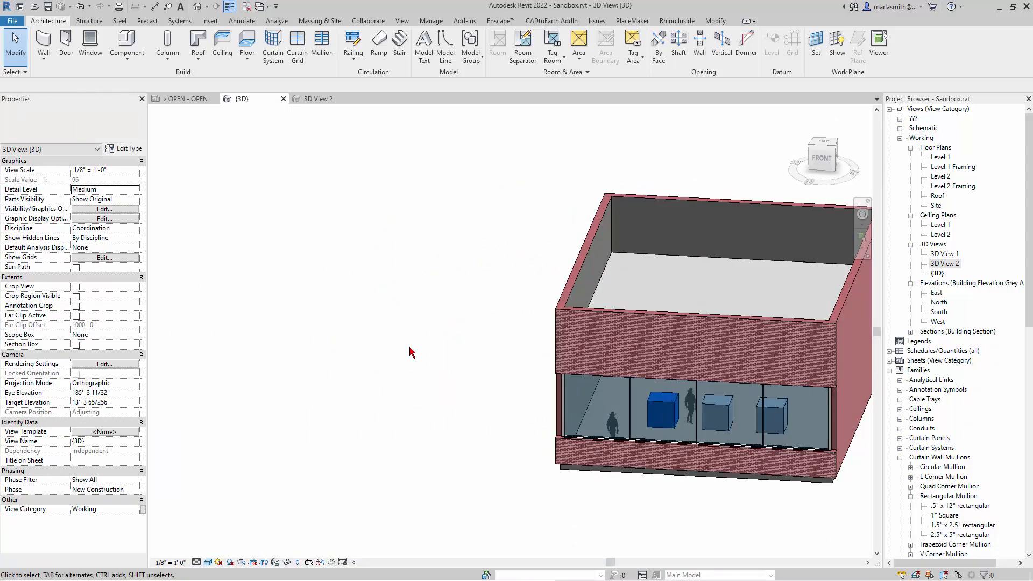
double_click(941, 157)
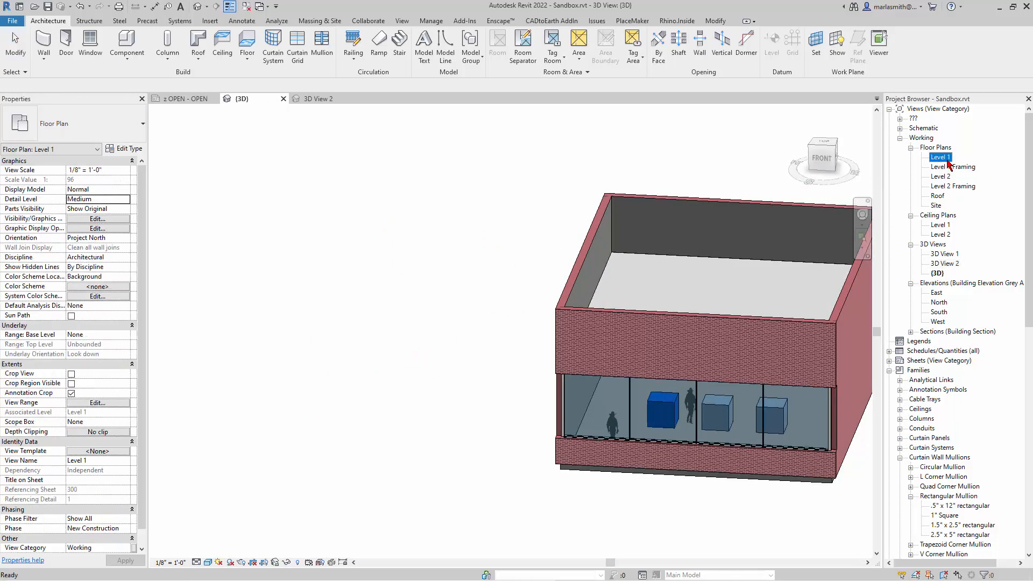
scroll(198, 318, up, 2)
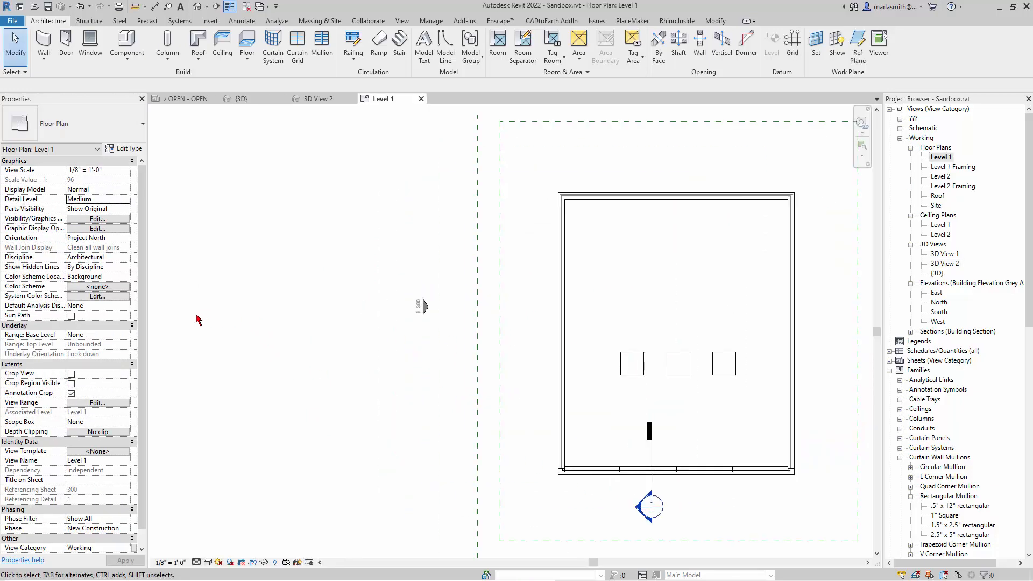
scroll(318, 323, up, 2)
scroll(587, 390, down, 2)
scroll(345, 395, up, 2)
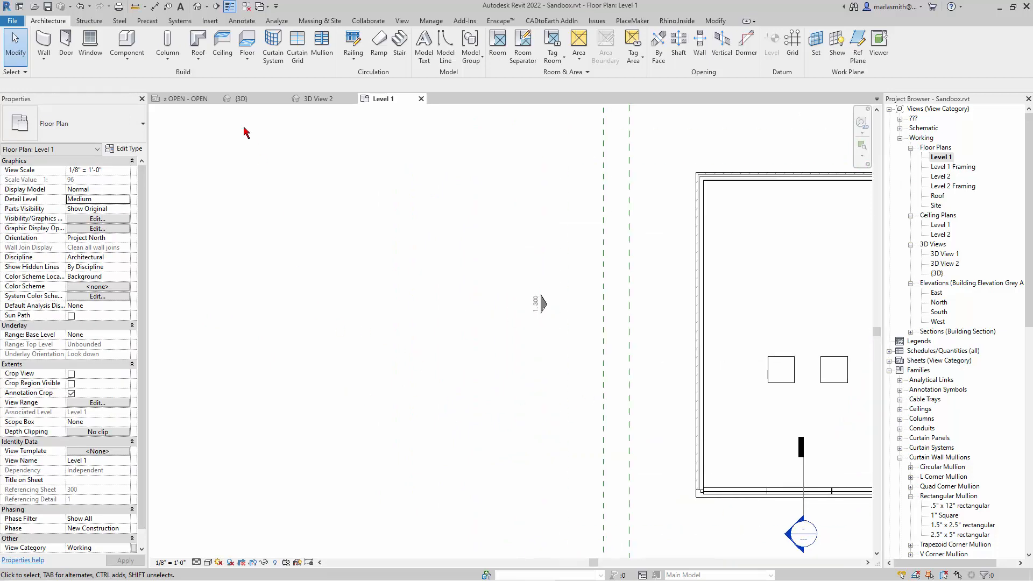
- Create an in-place model in the Casework category and enter a name for the counter
click(126, 58)
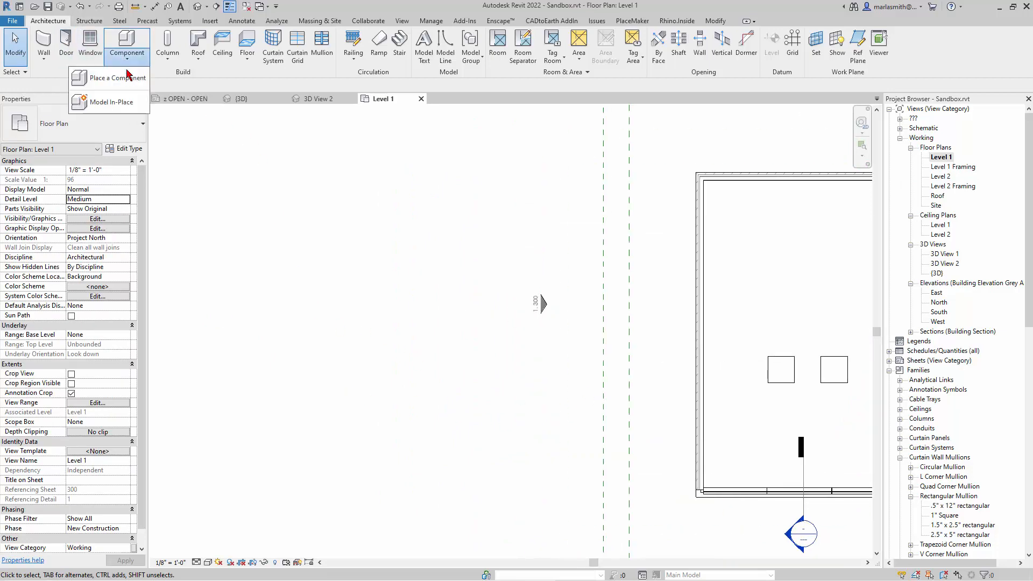
click(111, 103)
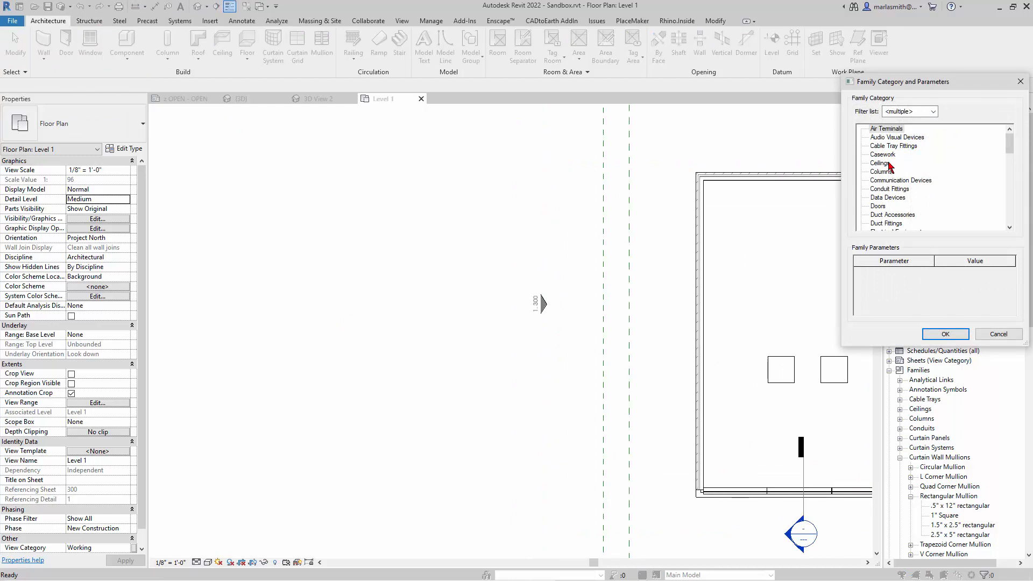
click(882, 154)
click(945, 334)
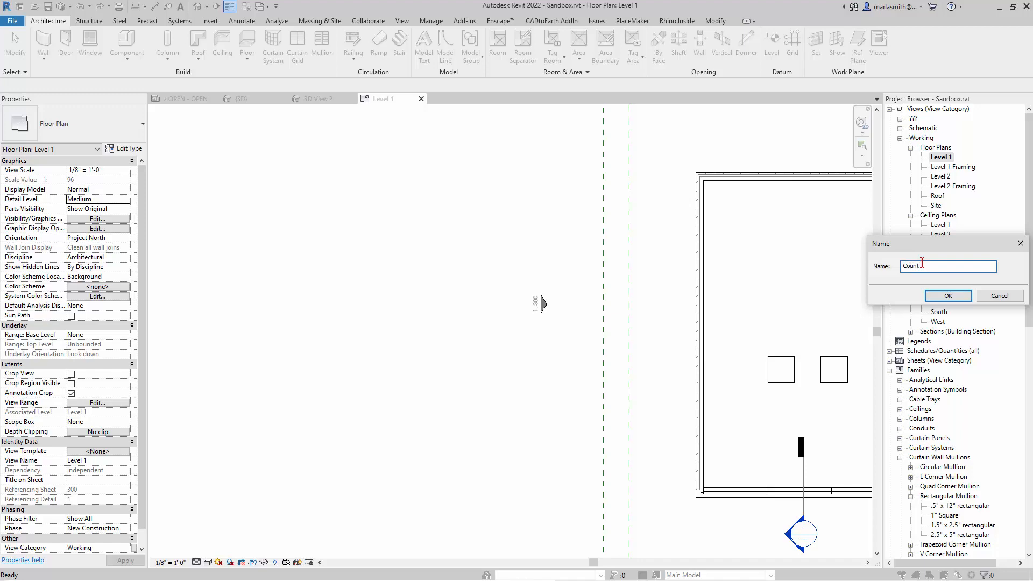
key(Return)
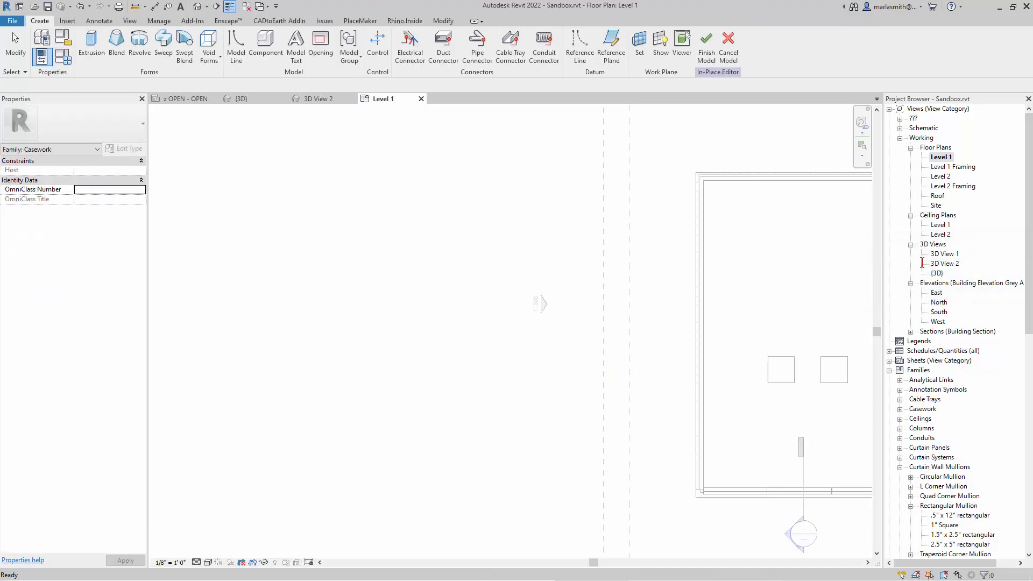
- Start a solid extrusion with its start at 2' 9" and its end at 3' 0"
click(91, 49)
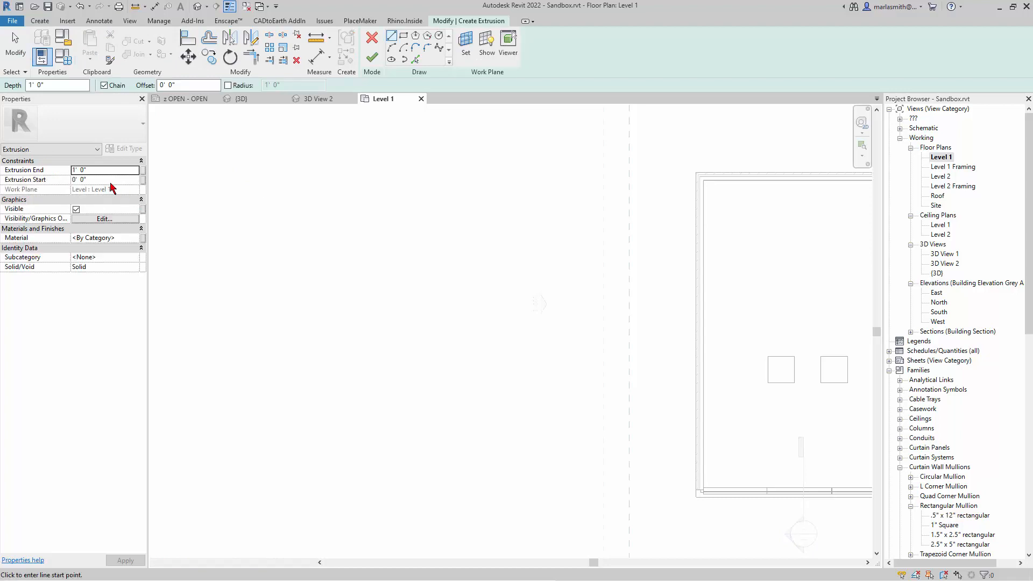
click(109, 179)
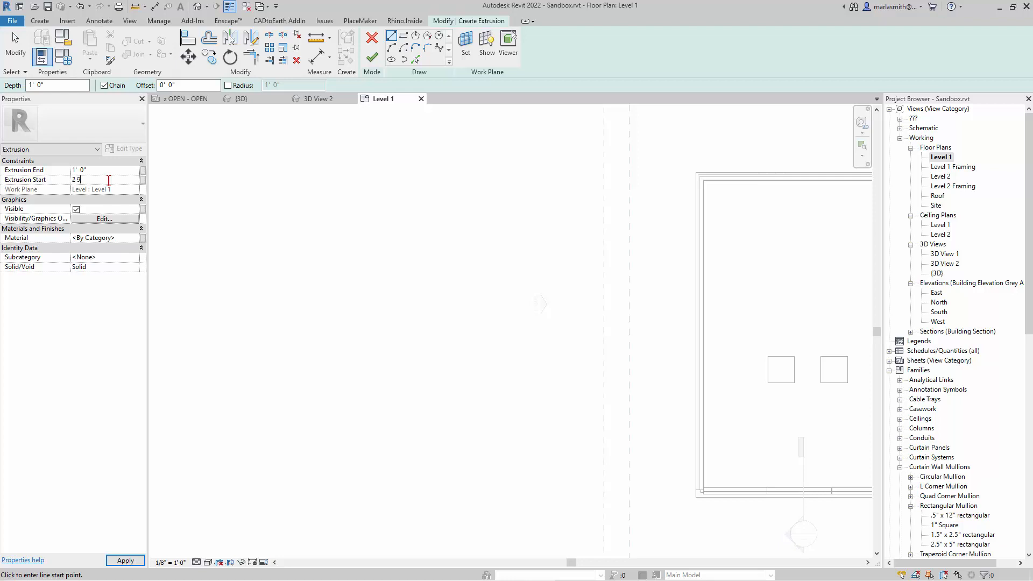
click(121, 170)
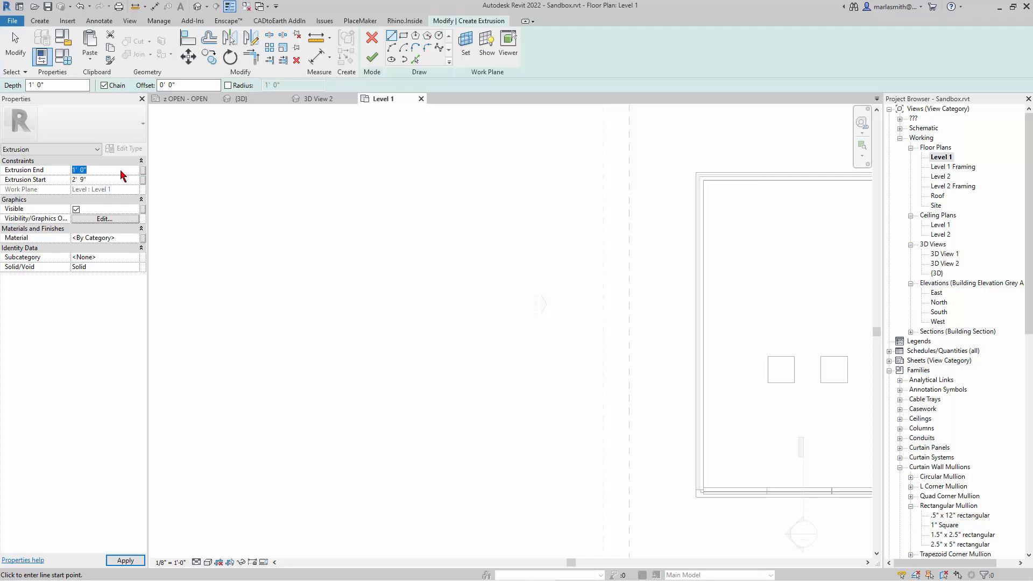
key(Return)
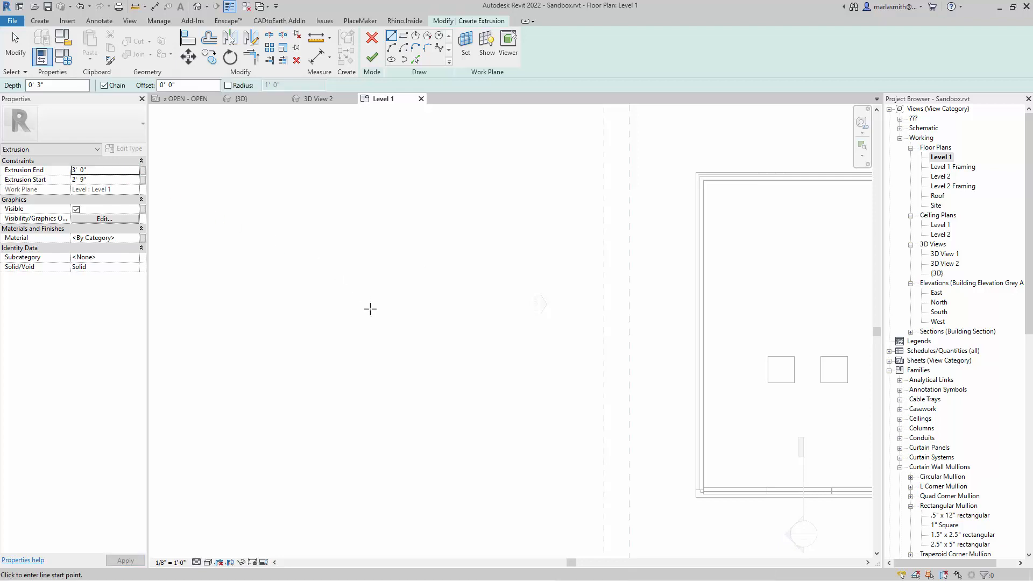
- Sketch the countertop's straight back edge about 15' long, with a short perpendicular line at each end, in the empty area outside the building
scroll(387, 353, up, 2)
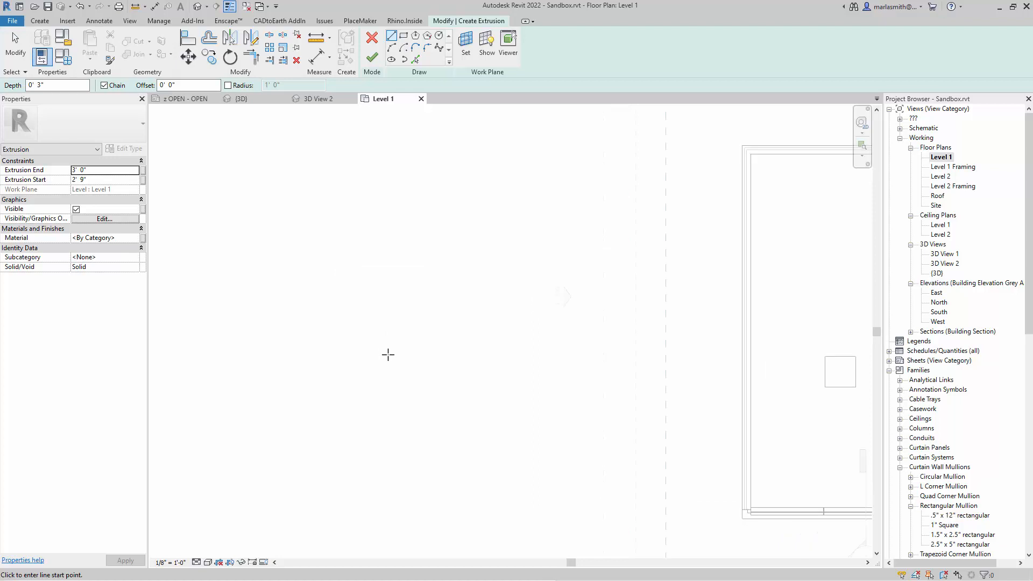
click(352, 345)
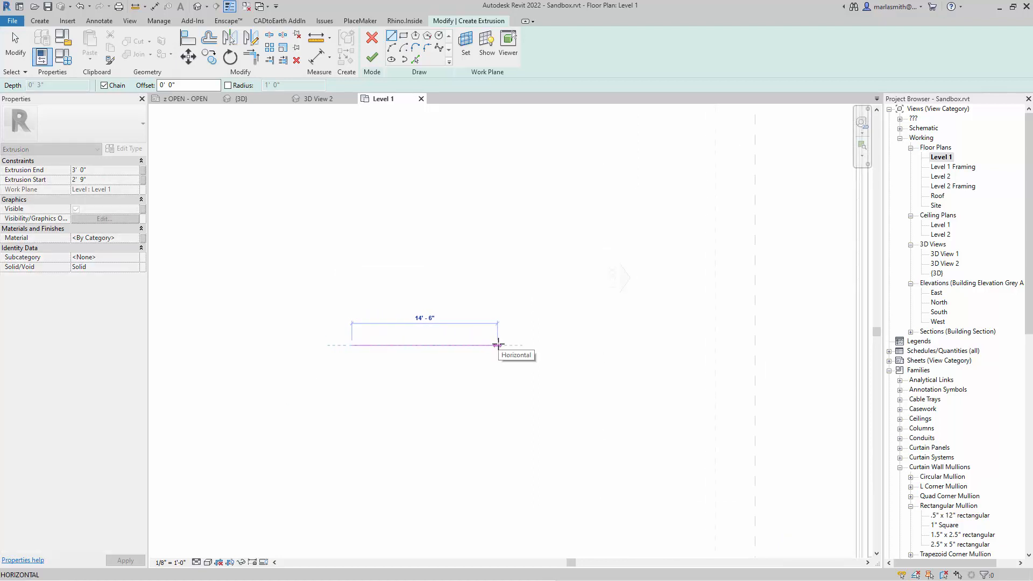
click(502, 345)
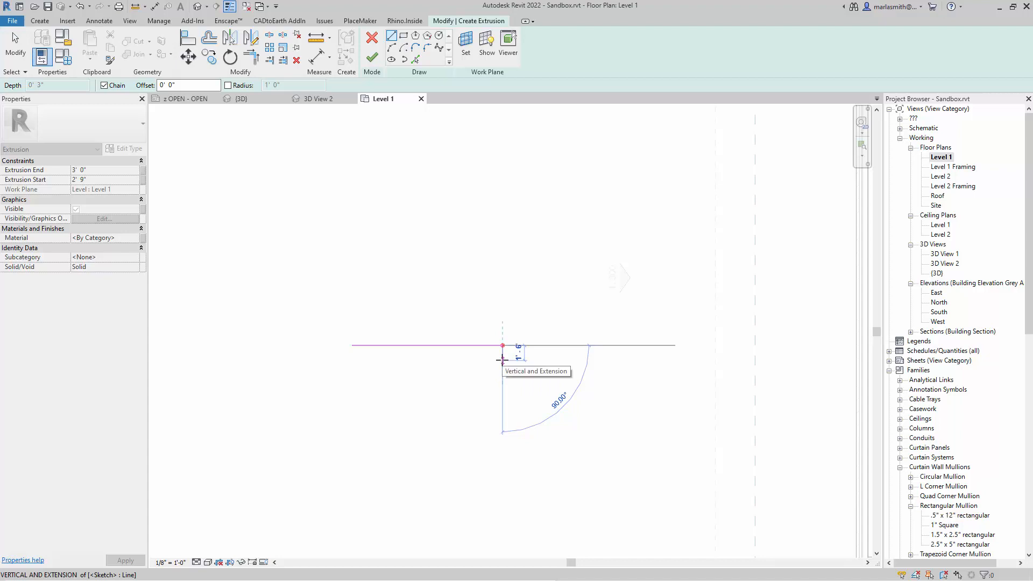
click(502, 355)
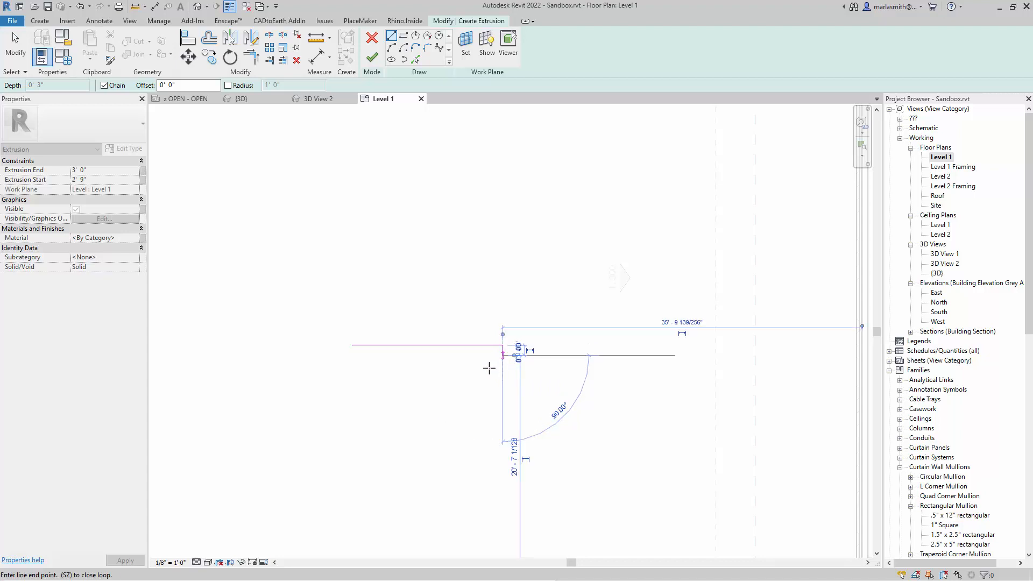
key(Escape)
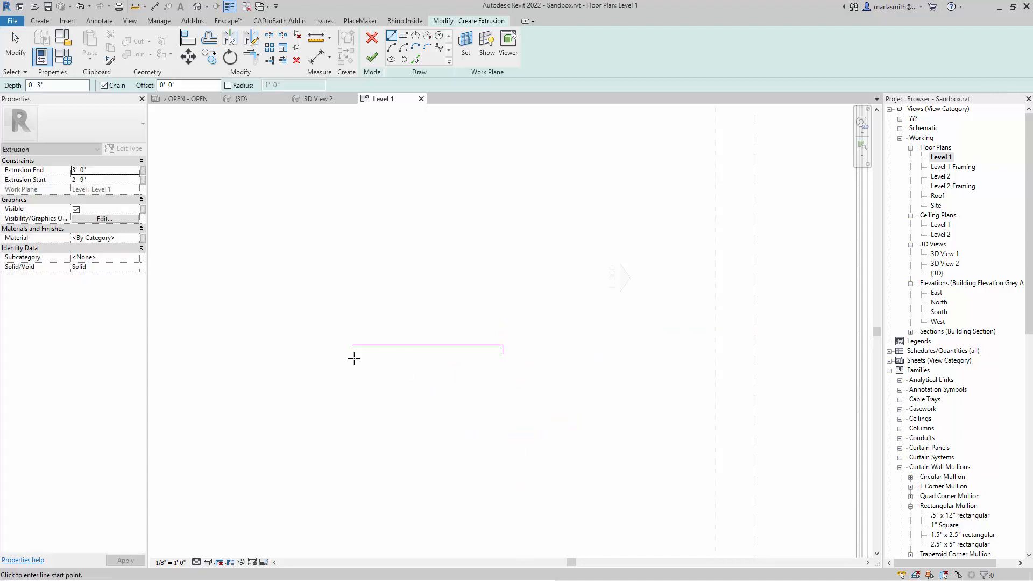
click(352, 349)
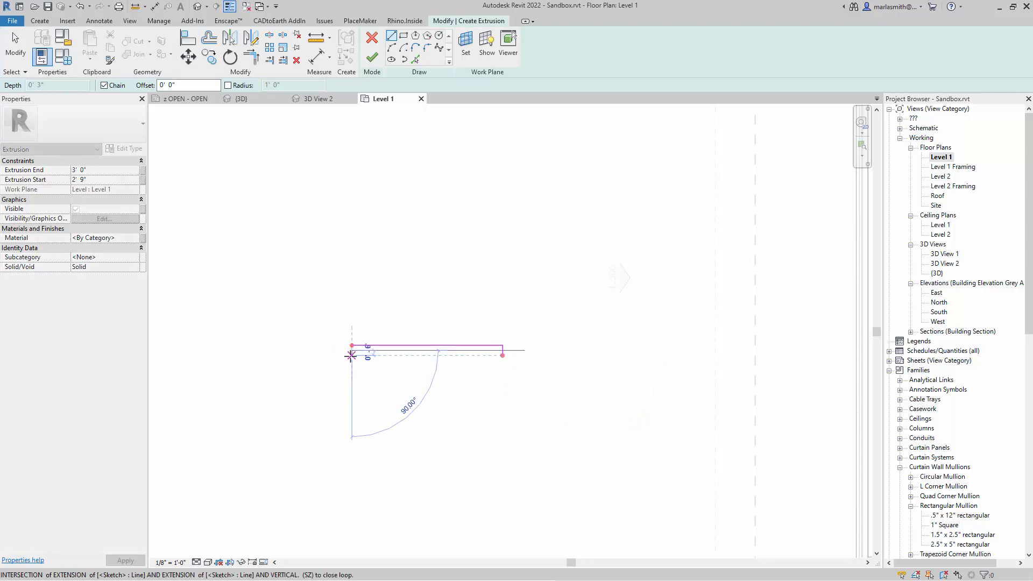
key(Escape)
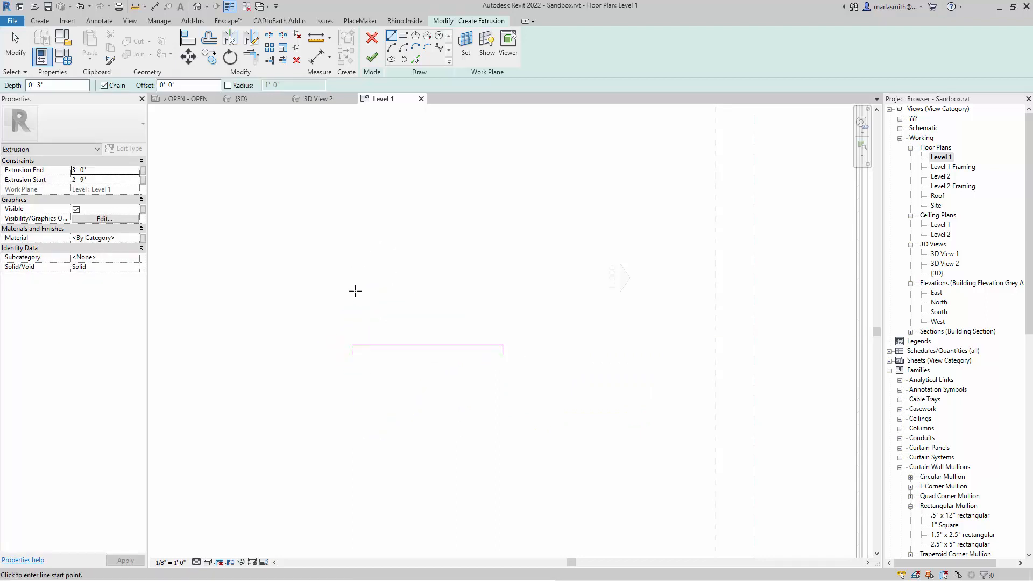
- Trim/extend the short left end line to form a corner with the back edge of the countertop sketch
scroll(347, 343, up, 3)
scroll(376, 353, up, 2)
key(t)
key(r)
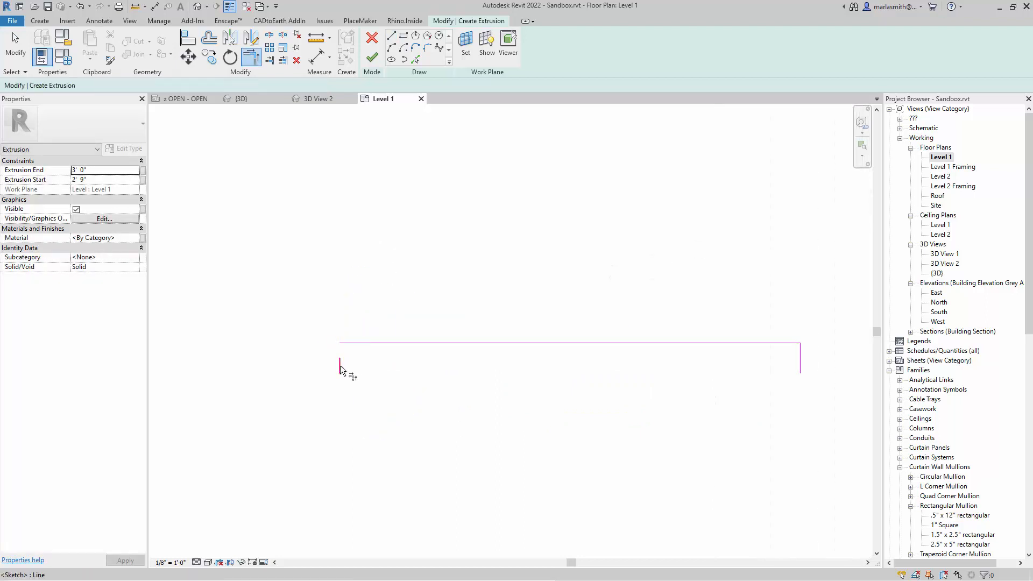
scroll(399, 307, down, 2)
key(Escape)
key(Escape)
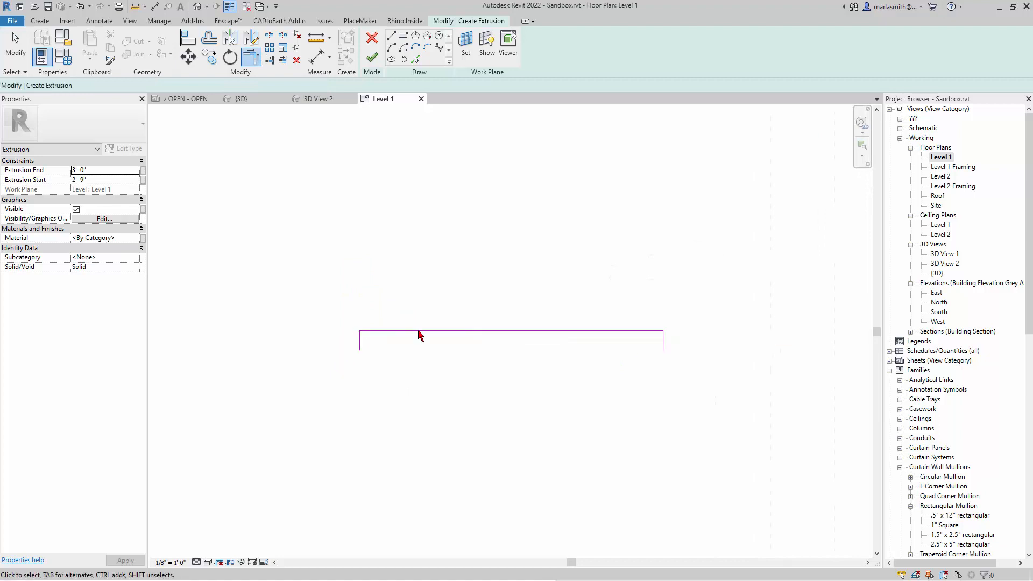
- Draw the countertop's wavy front edge as a spline through several control points, joining the free ends of the two short side lines
click(440, 51)
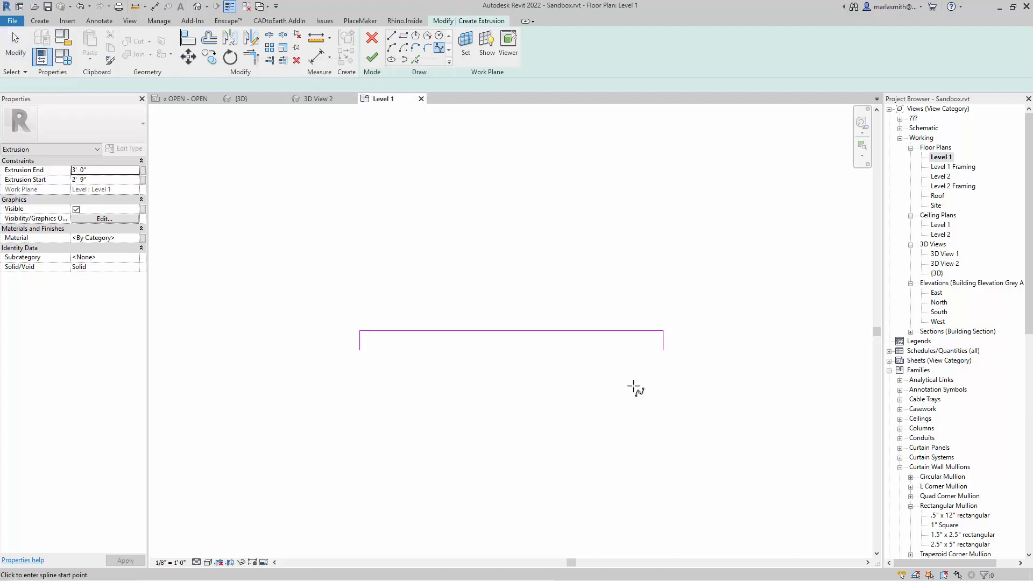
click(663, 350)
click(618, 362)
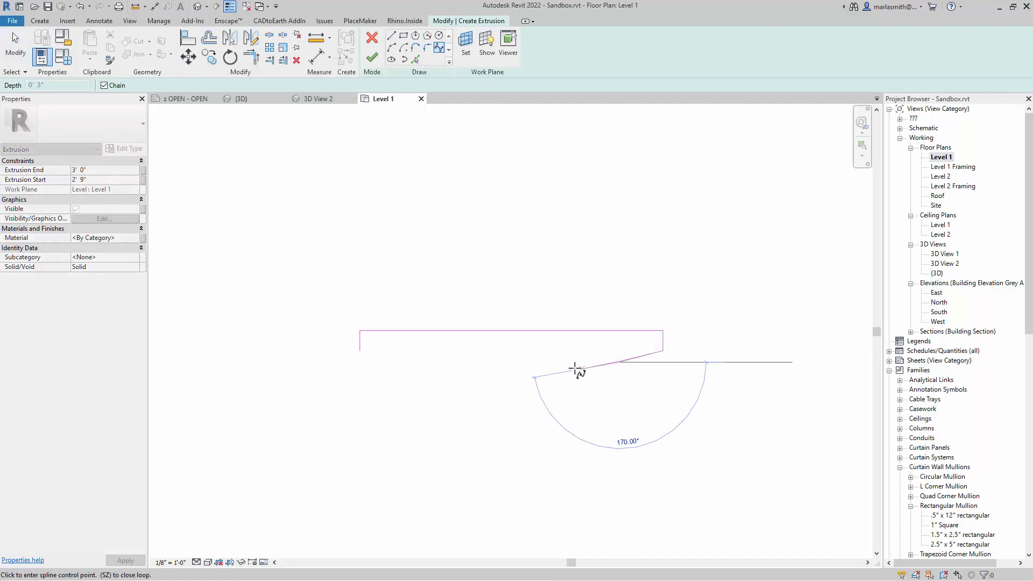
click(560, 364)
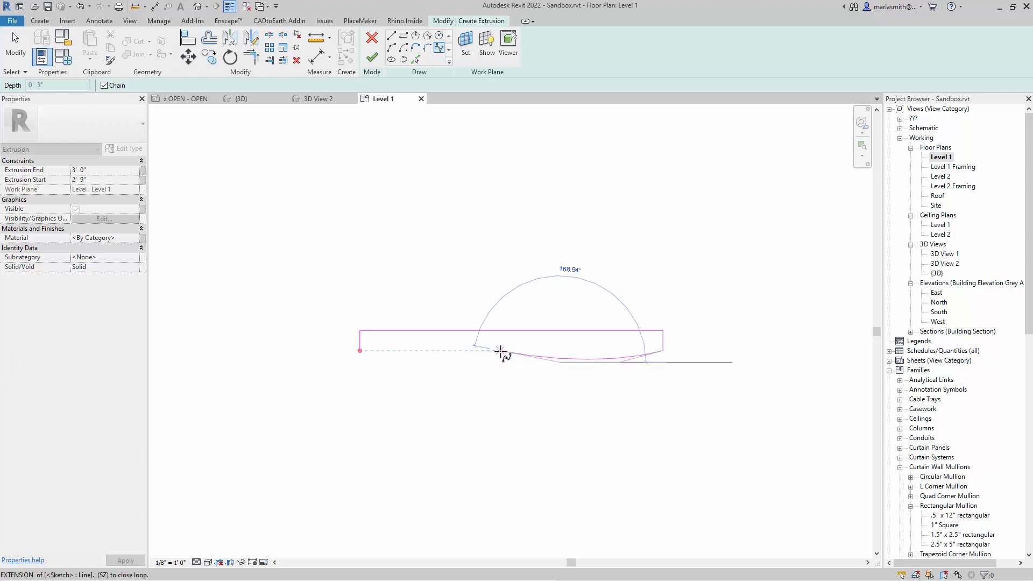
click(496, 353)
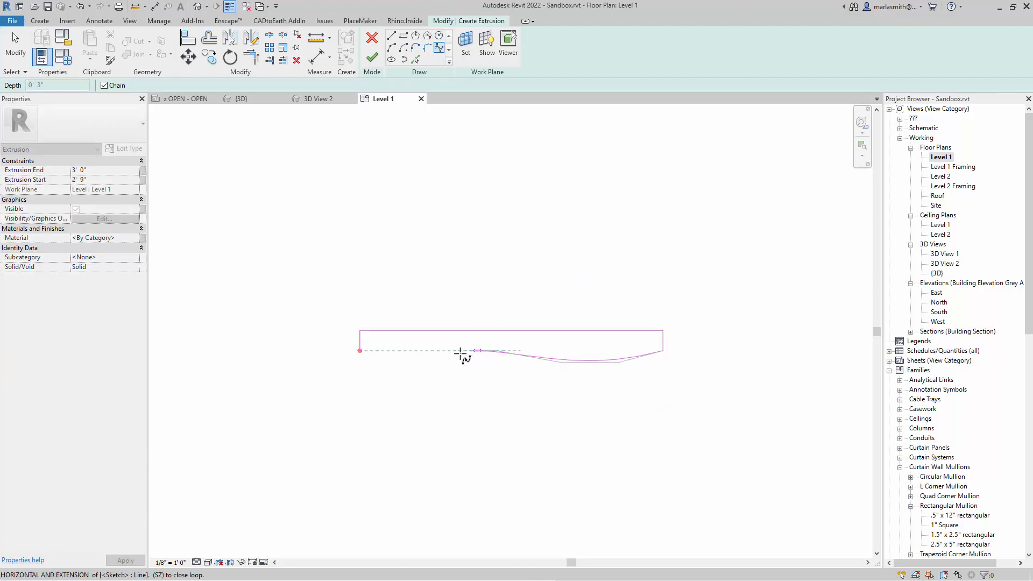
click(432, 362)
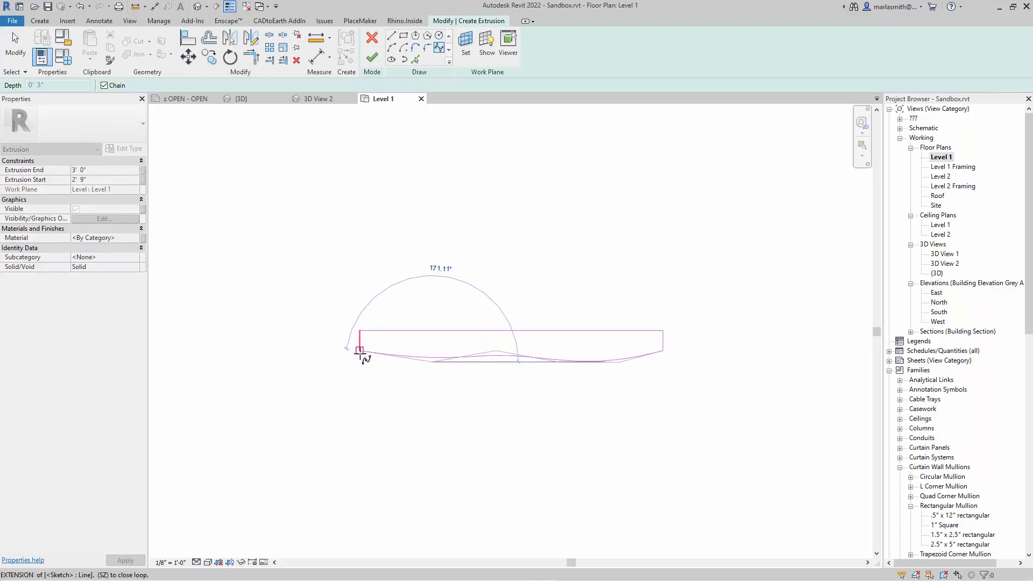
click(360, 350)
key(Escape)
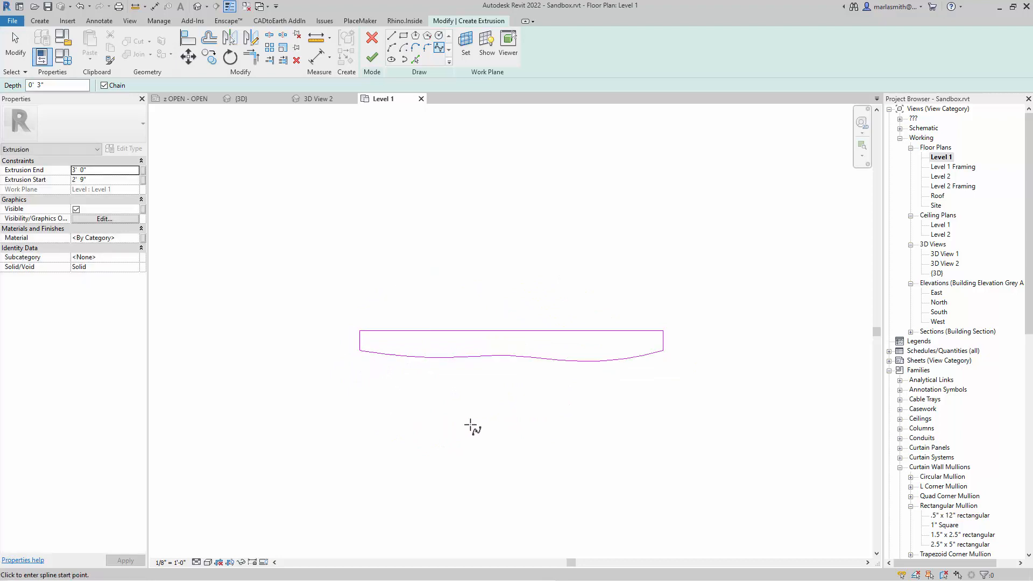
key(Escape)
- Reshape the front spline by moving two of its control points outward to deepen the waves, and finish the extrusion sketch
click(466, 361)
drag(431, 368, 424, 387)
mouse_move(619, 365)
mouse_down()
mouse_move(618, 353)
mouse_move(615, 368)
mouse_up()
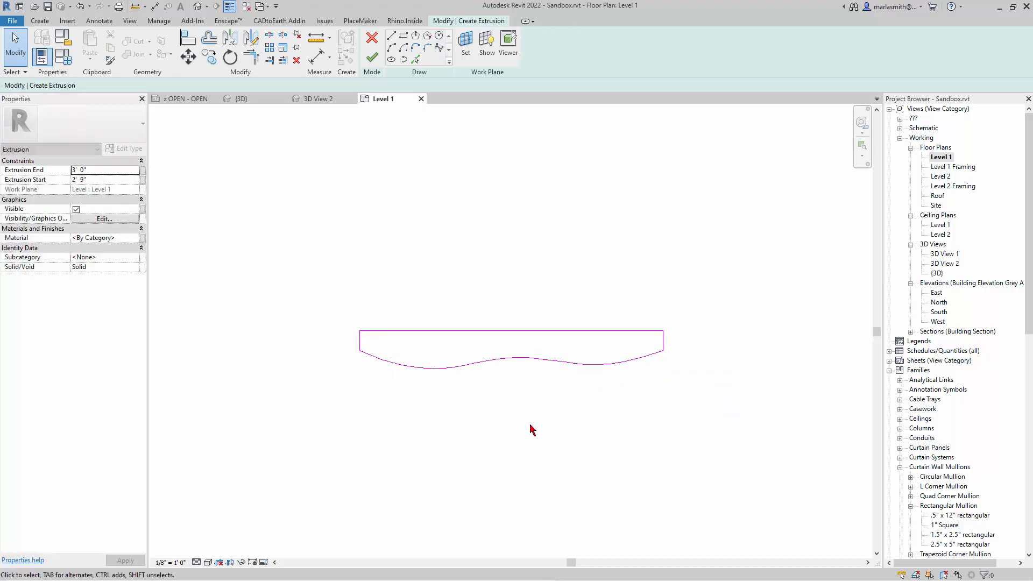
click(372, 58)
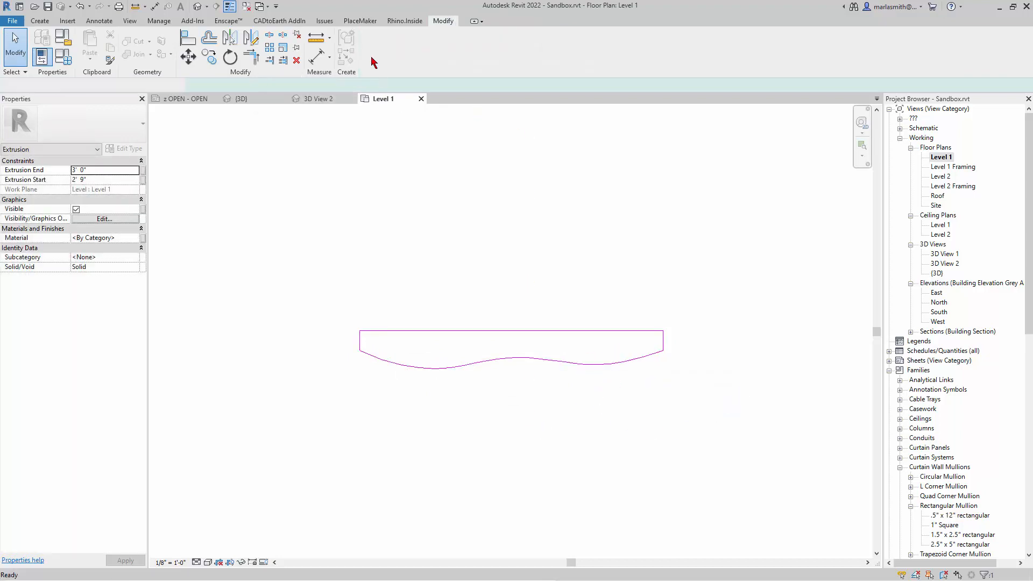
- Examine the extruded countertop in the default 3D view and in 3D View 2, including its location relative to the building
click(197, 7)
shift+middle_drag(334, 346, 287, 371)
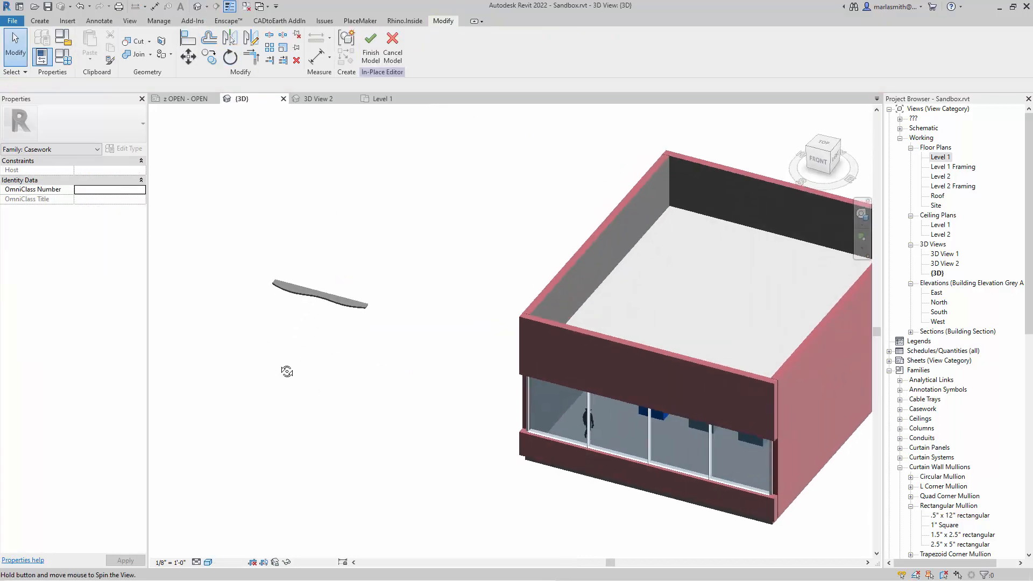
scroll(313, 254, up, 7)
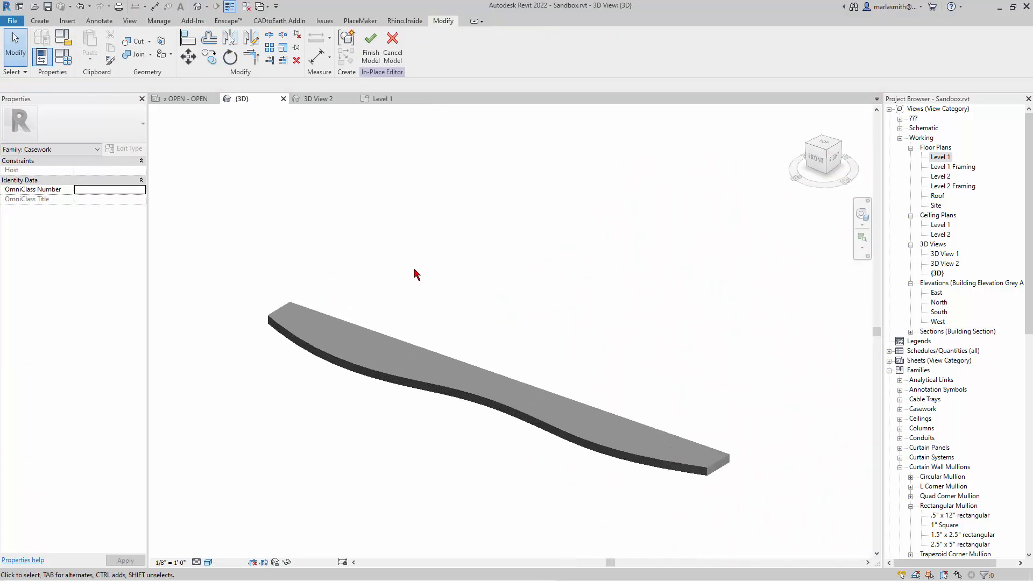
click(319, 99)
scroll(498, 355, up, 5)
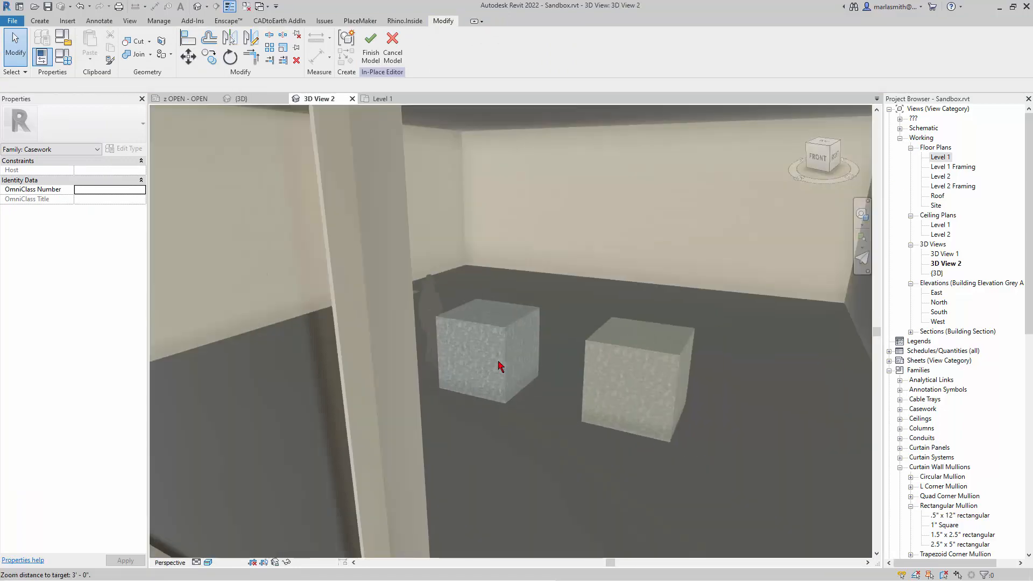
scroll(501, 368, down, 10)
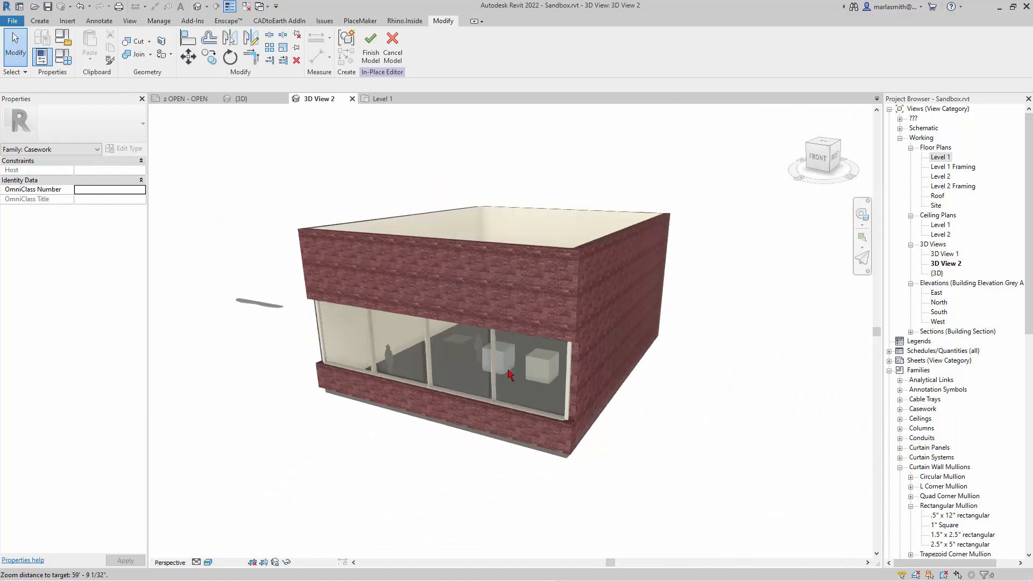
scroll(330, 308, up, 5)
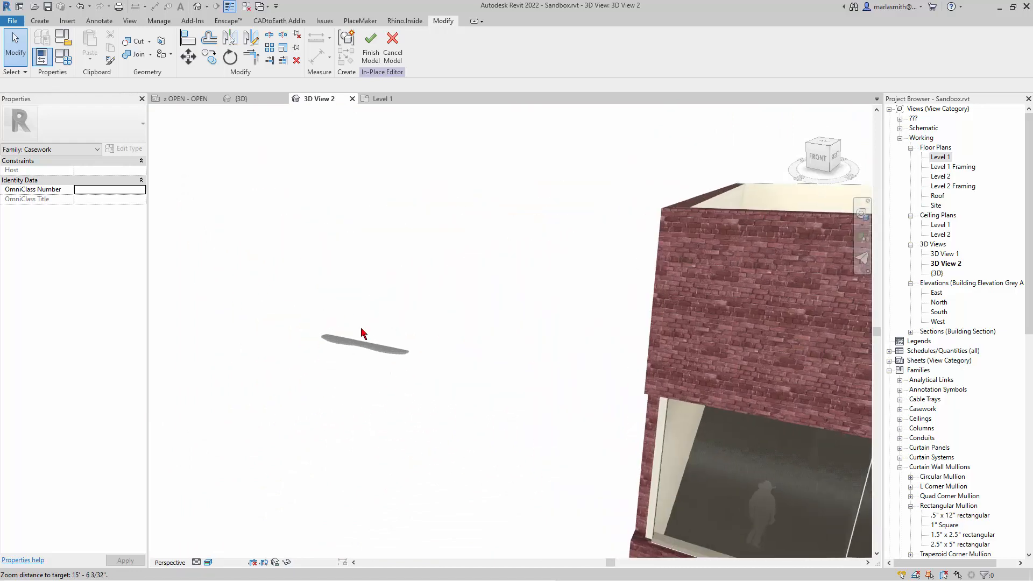
scroll(362, 332, up, 3)
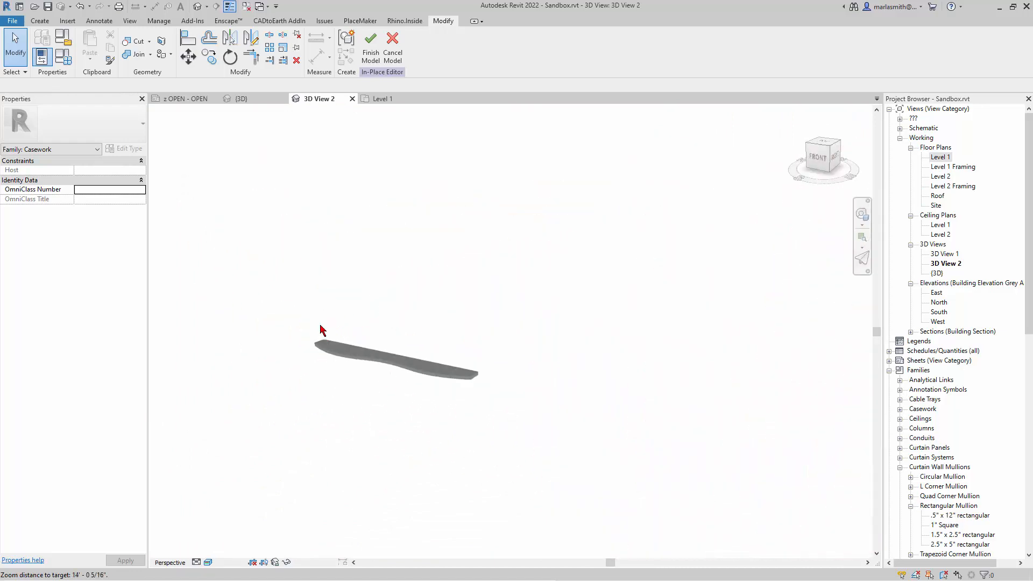
scroll(320, 324, up, 5)
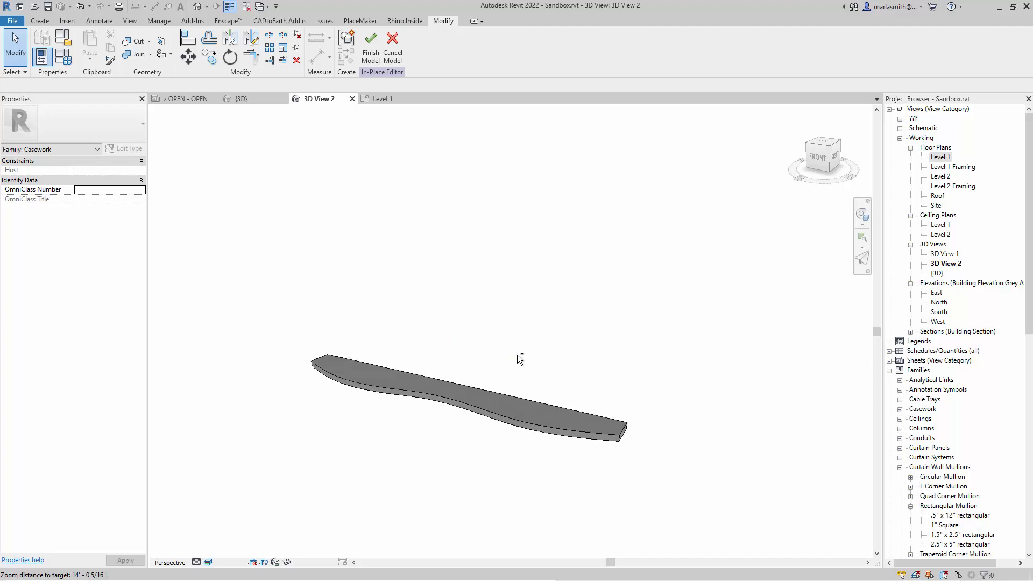
shift+middle_drag(517, 354, 503, 369)
- Associate the countertop's material with a new instance family parameter named Counter Mat, and finish the in-place model
click(537, 376)
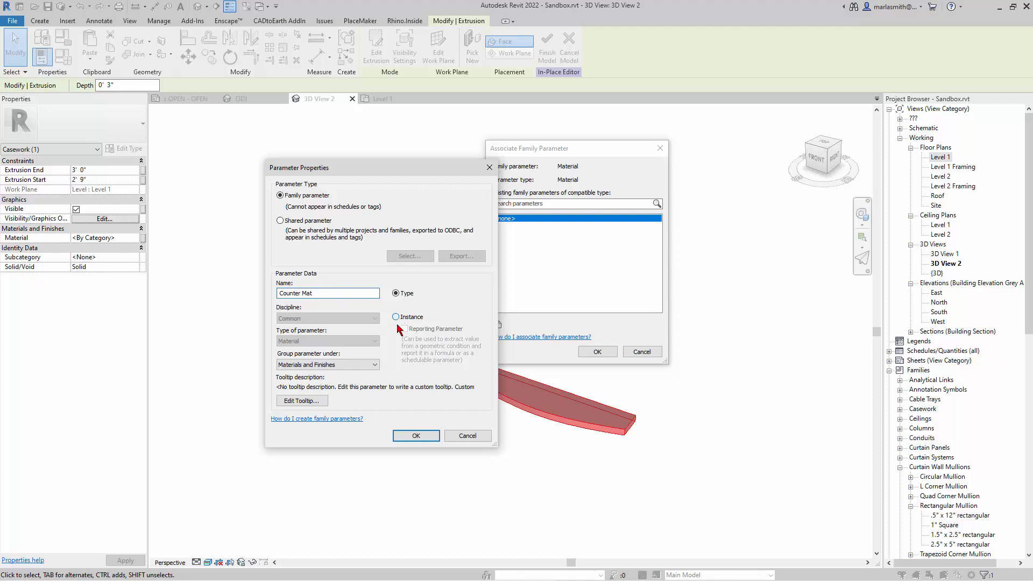
click(417, 437)
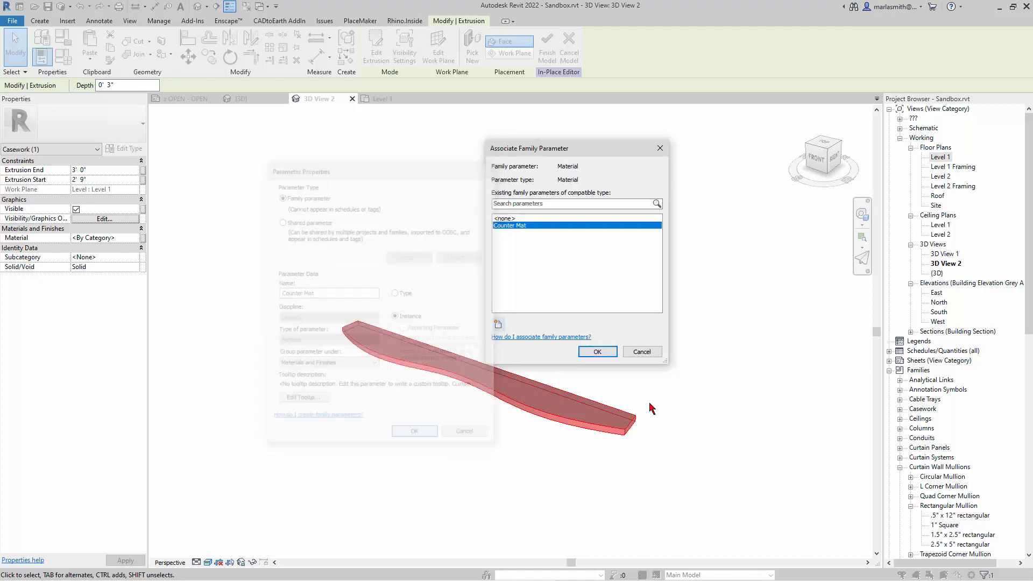
click(599, 352)
click(440, 305)
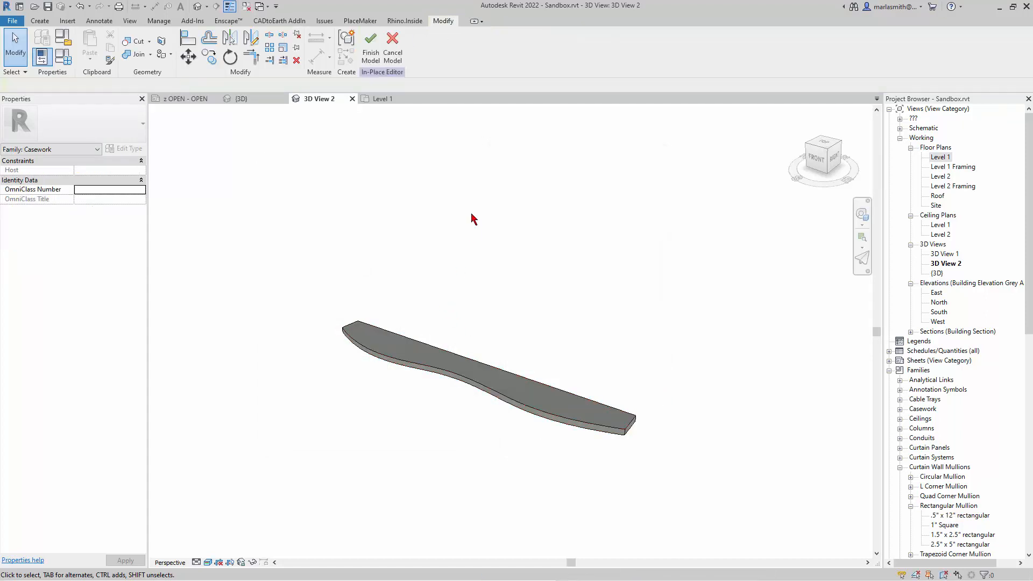
click(370, 49)
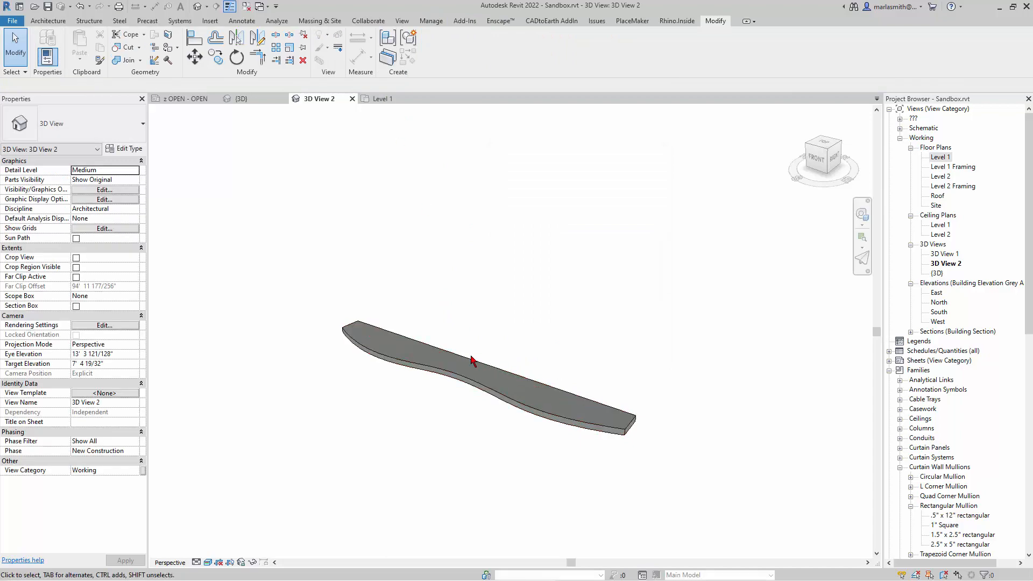
- Set the countertop's Counter Mat parameter to the Marble Blue material
click(471, 359)
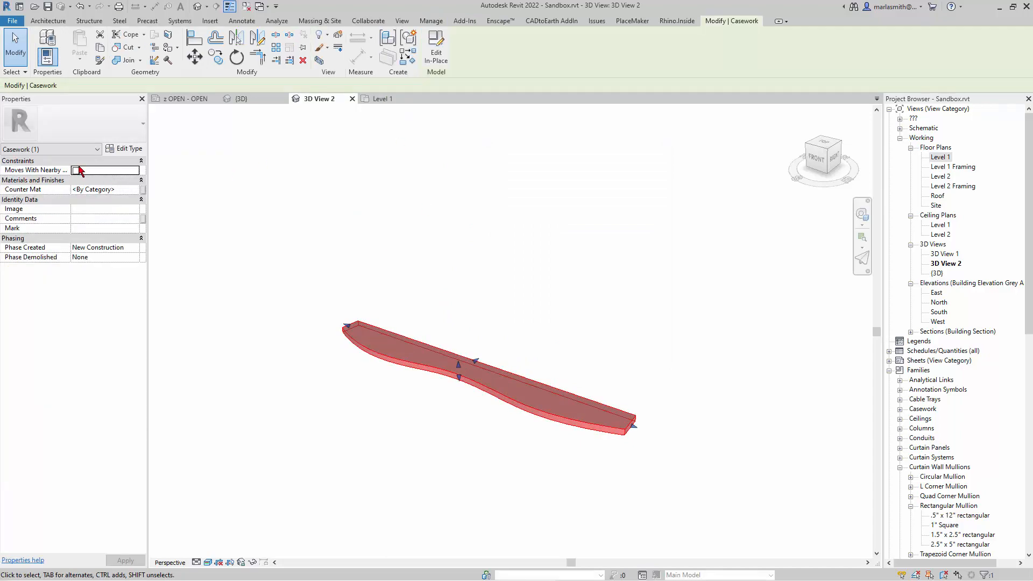
click(136, 191)
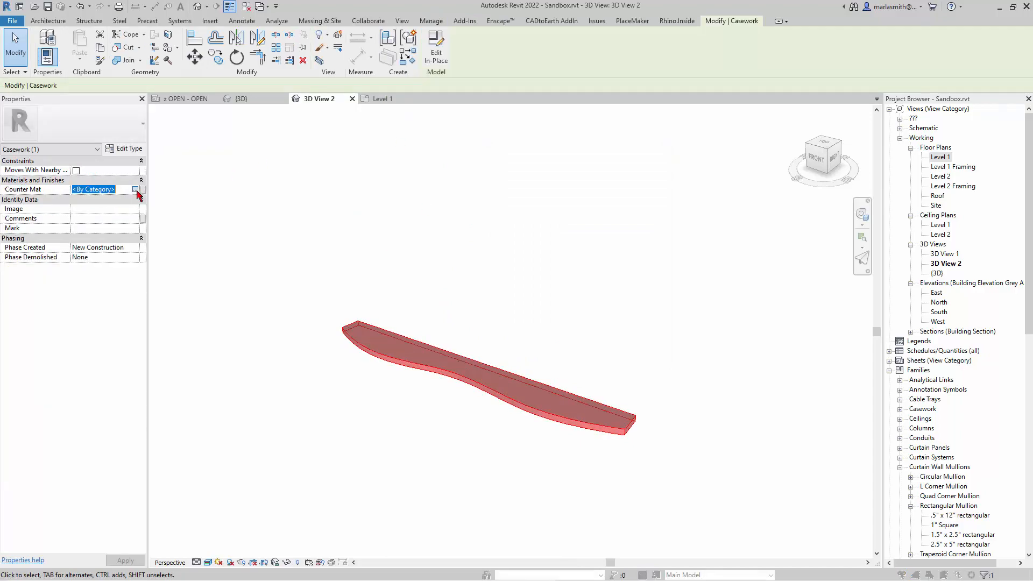
click(135, 190)
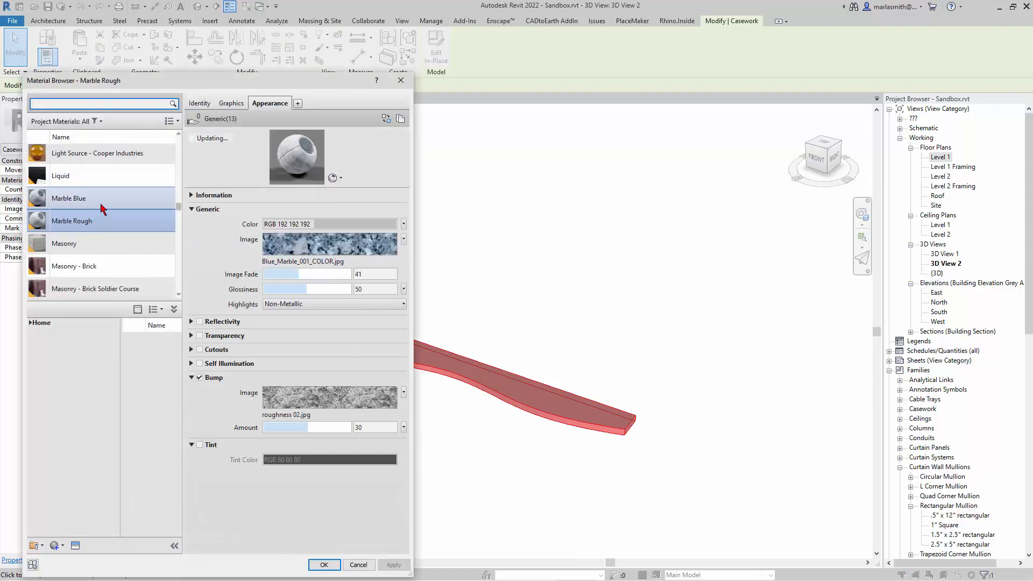
click(100, 203)
click(325, 565)
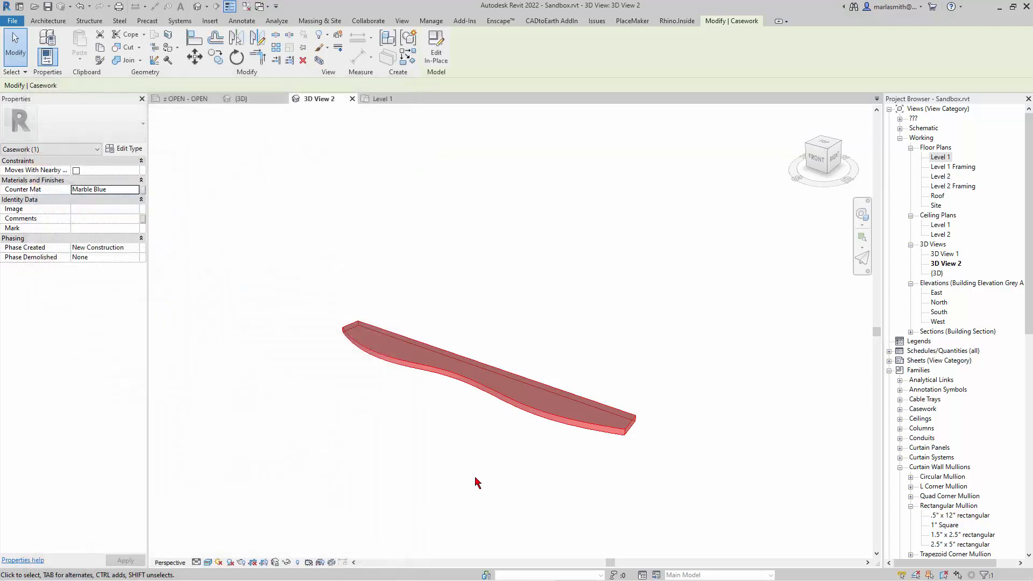
click(472, 480)
- Examine the marble texture on the countertop's surface and edges up close, and return to the building exterior with the figure inside
scroll(618, 417, up, 6)
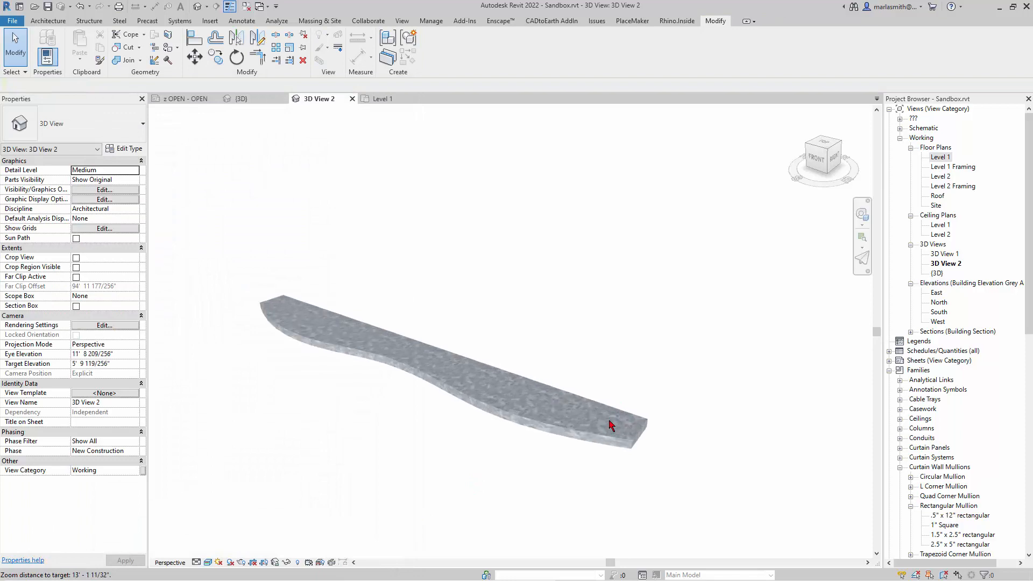
shift+middle_drag(581, 439, 500, 412)
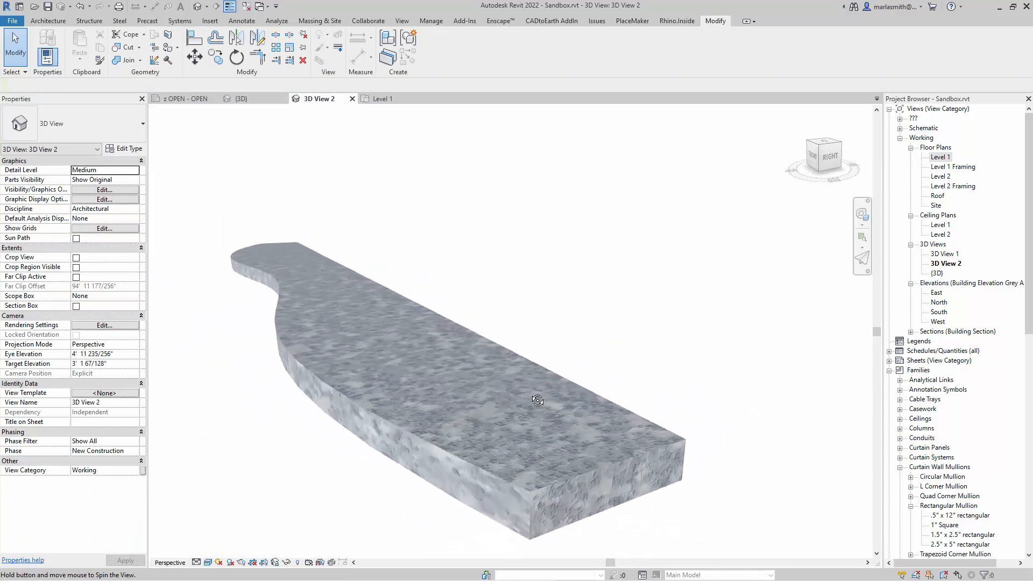
scroll(296, 397, down, 5)
scroll(440, 380, down, 5)
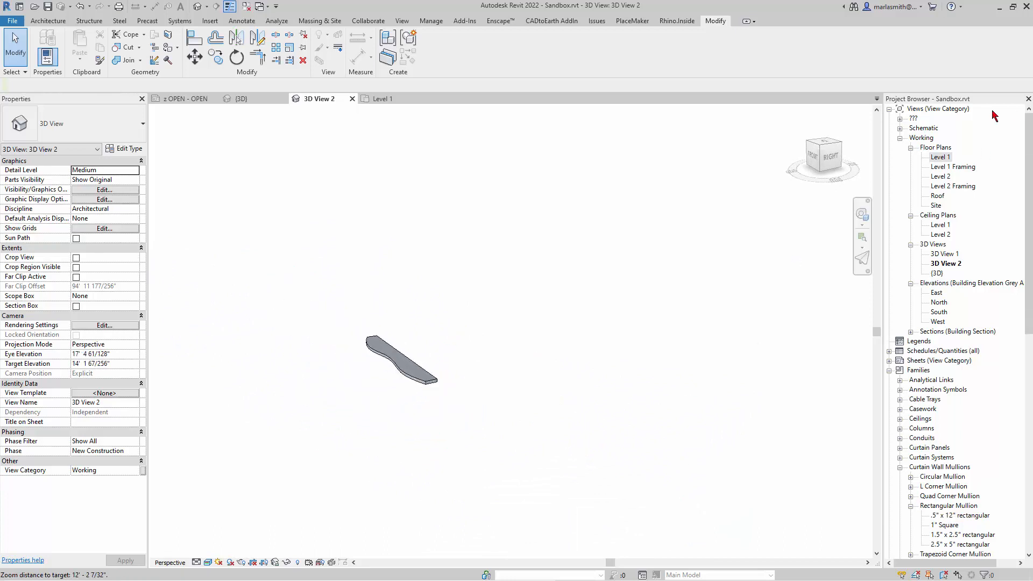
scroll(376, 256, up, 5)
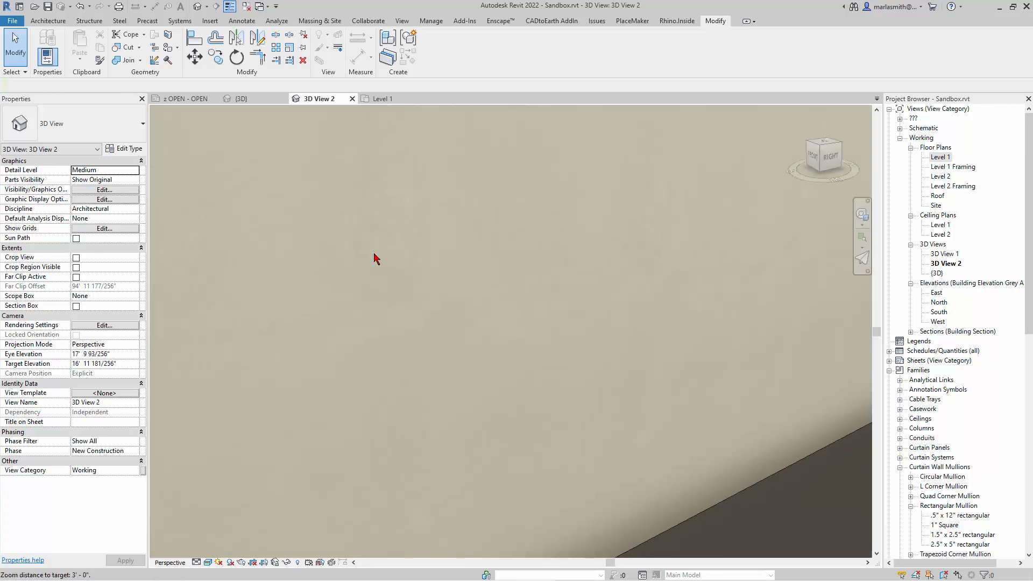
scroll(484, 395, down, 5)
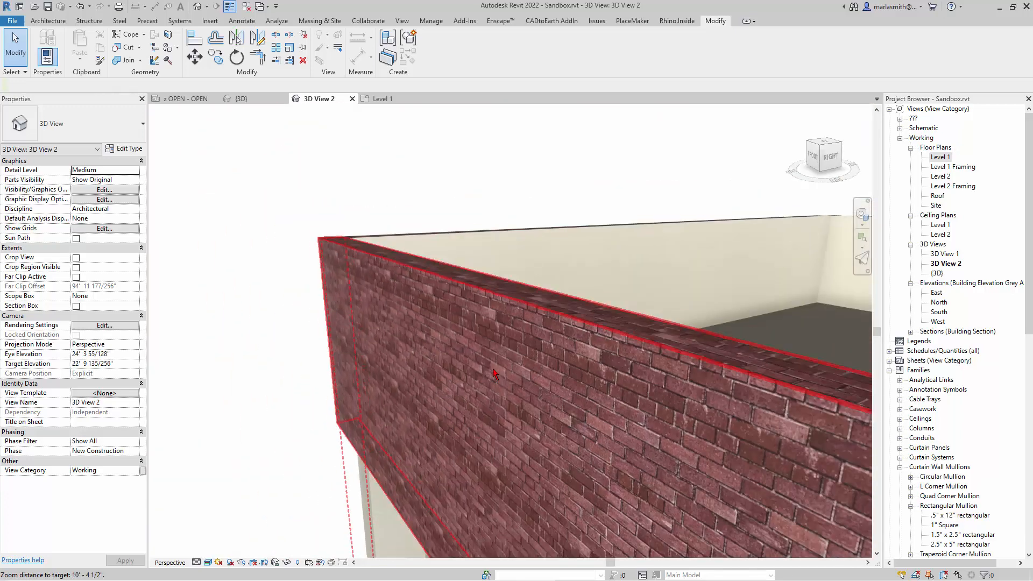
scroll(500, 371, down, 4)
shift+middle_drag(503, 411, 530, 385)
- Move the Cowboy entourage figure from inside the building to the open area outside, near the countertop
click(495, 524)
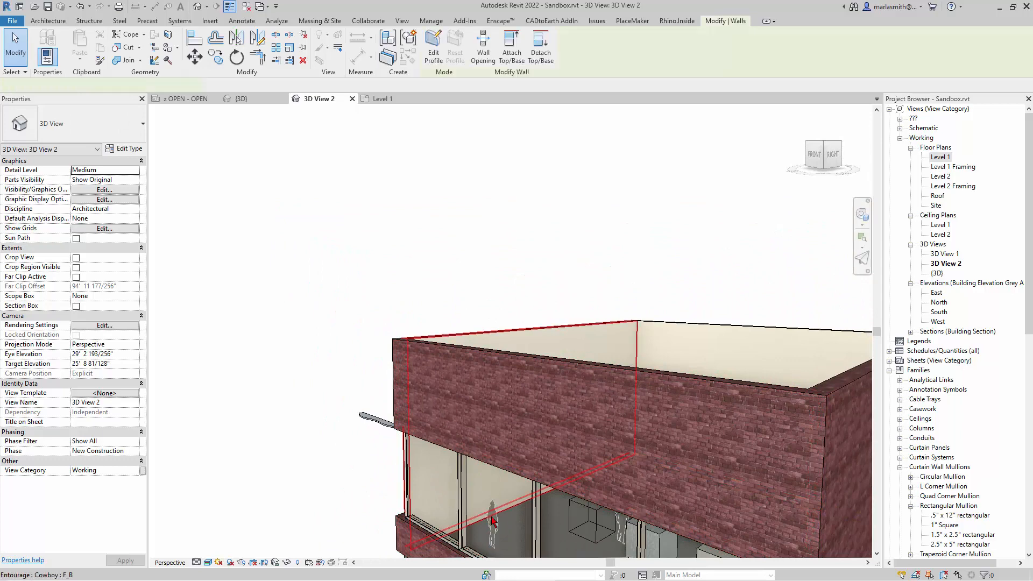
click(493, 522)
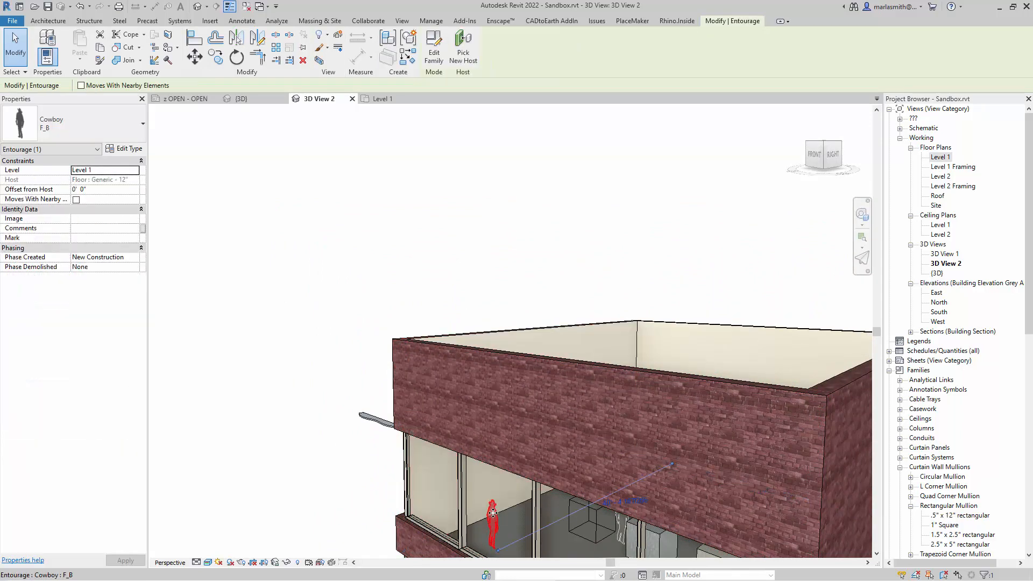
drag(492, 513, 371, 475)
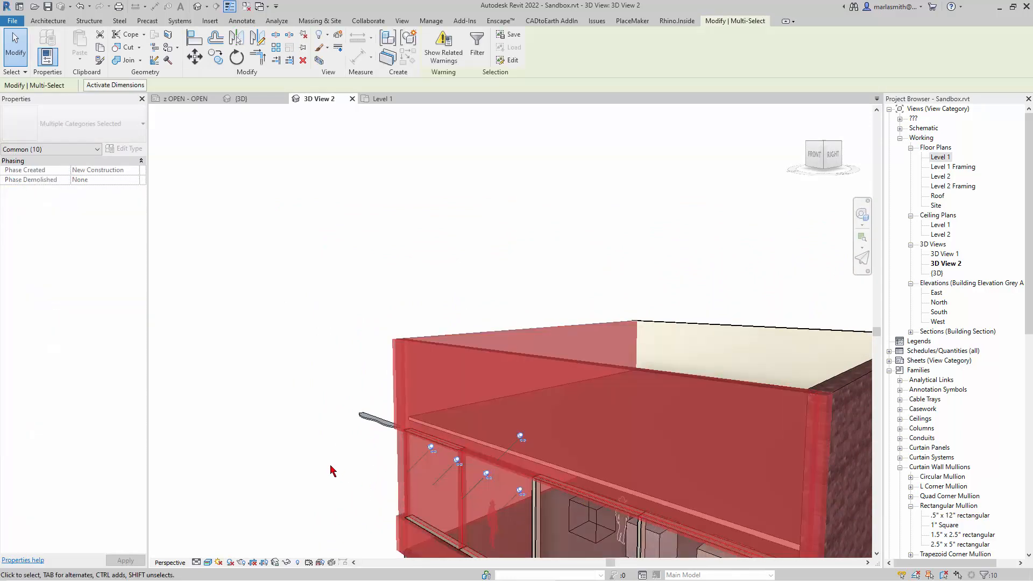
click(338, 473)
click(490, 522)
drag(491, 522, 317, 442)
click(361, 309)
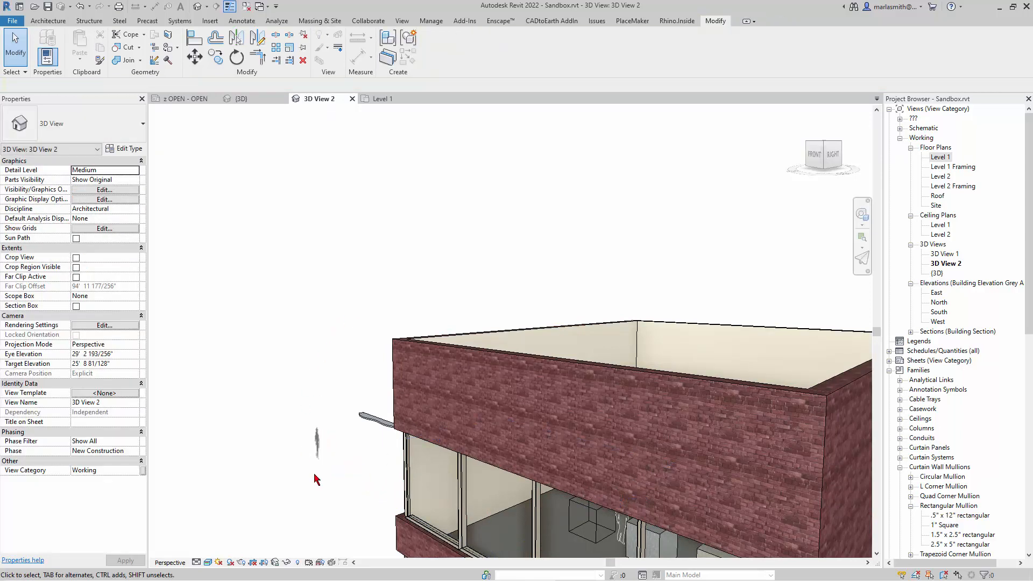
- Move the Cowboy figure again so that it stands right at the countertop
click(318, 442)
drag(335, 436, 383, 417)
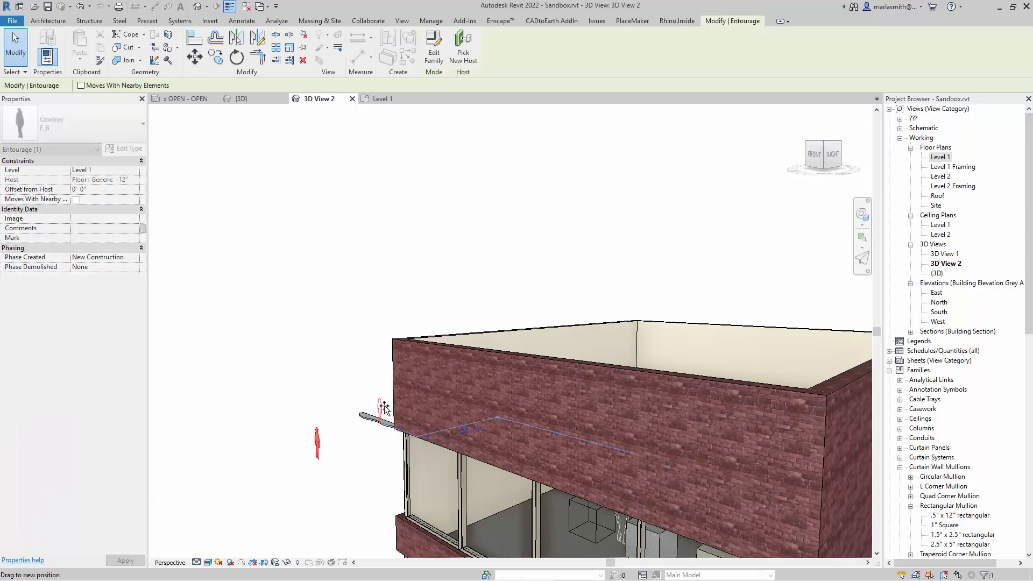
click(325, 468)
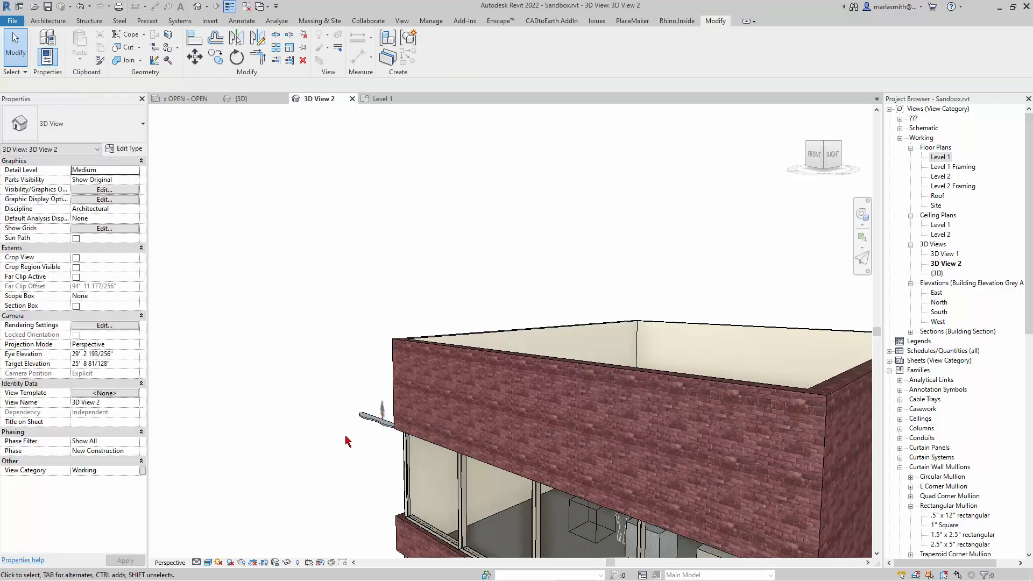
scroll(334, 422, up, 5)
scroll(300, 419, up, 5)
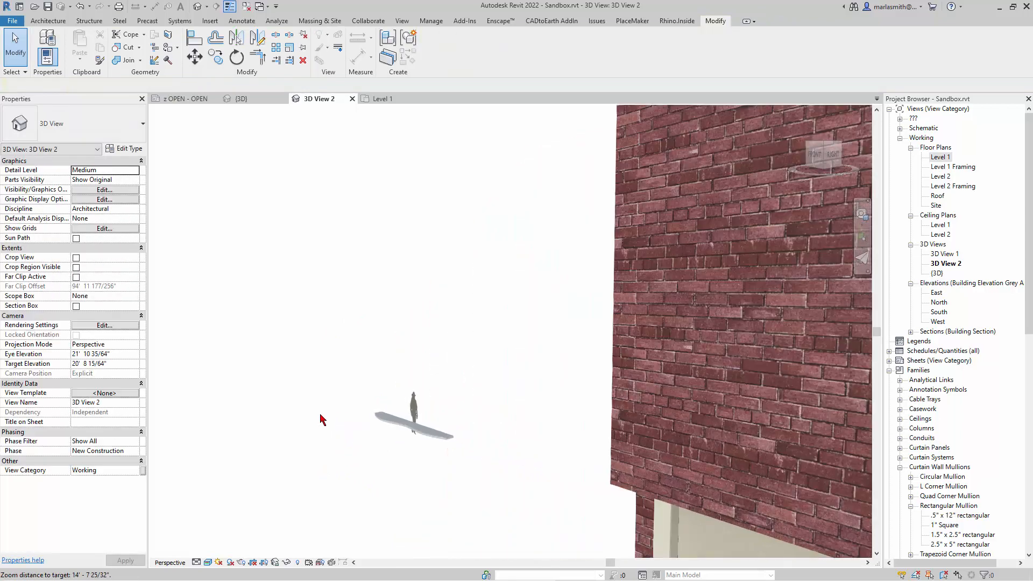
- Examine the countertop and the Cowboy figure from several angles to judge the marble texture's scale against a person
scroll(299, 421, up, 1)
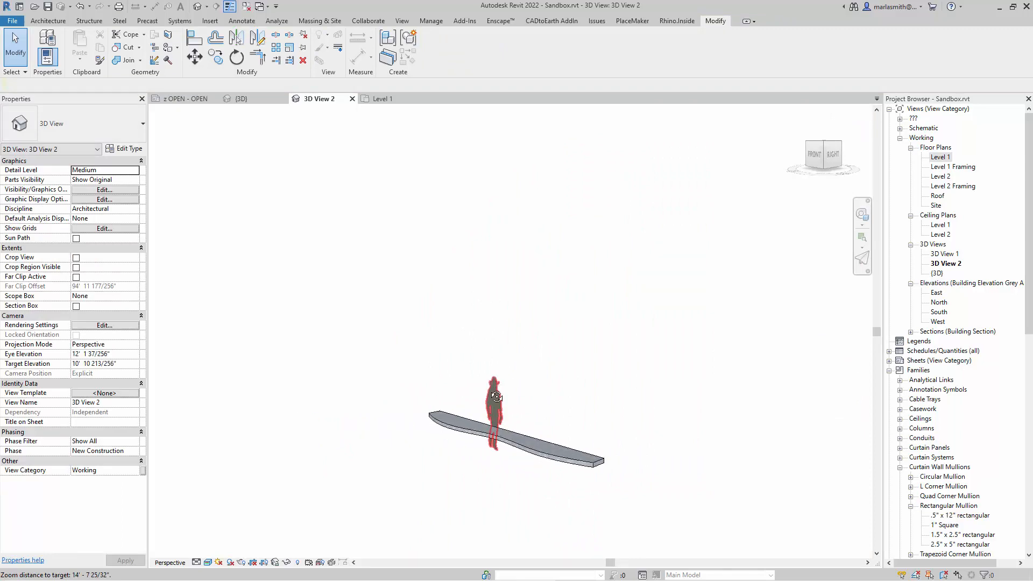
mouse_move(492, 386)
shift+middle_down()
mouse_move(493, 432)
mouse_move(497, 402)
shift+middle_up()
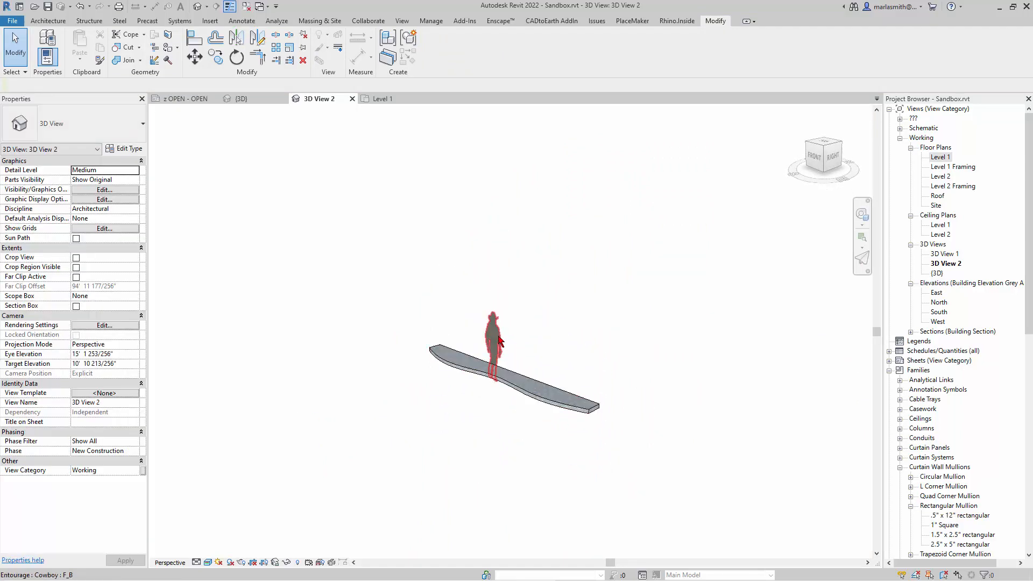
click(497, 336)
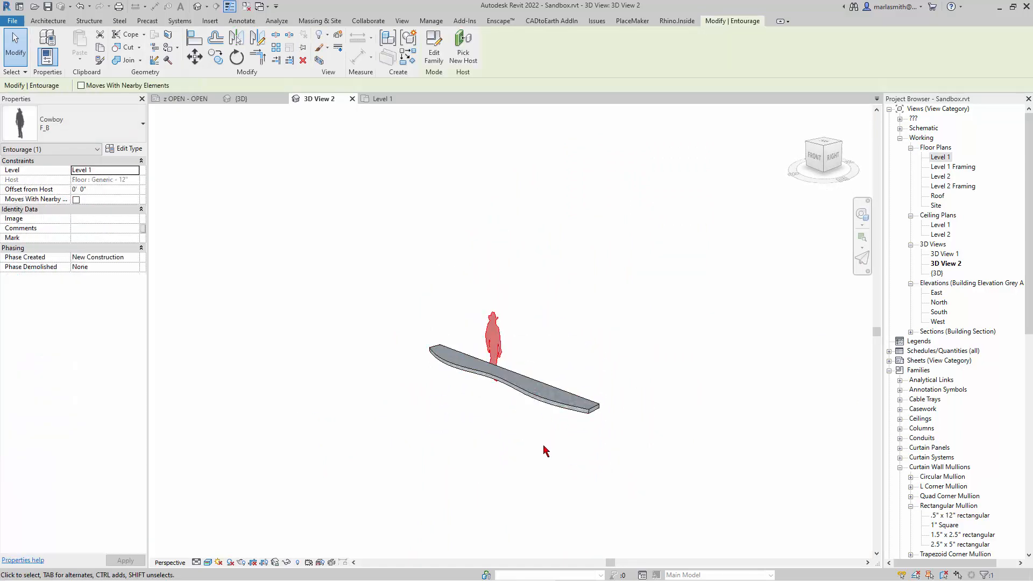
shift+middle_drag(543, 452, 540, 392)
scroll(512, 367, up, 2)
scroll(512, 368, up, 2)
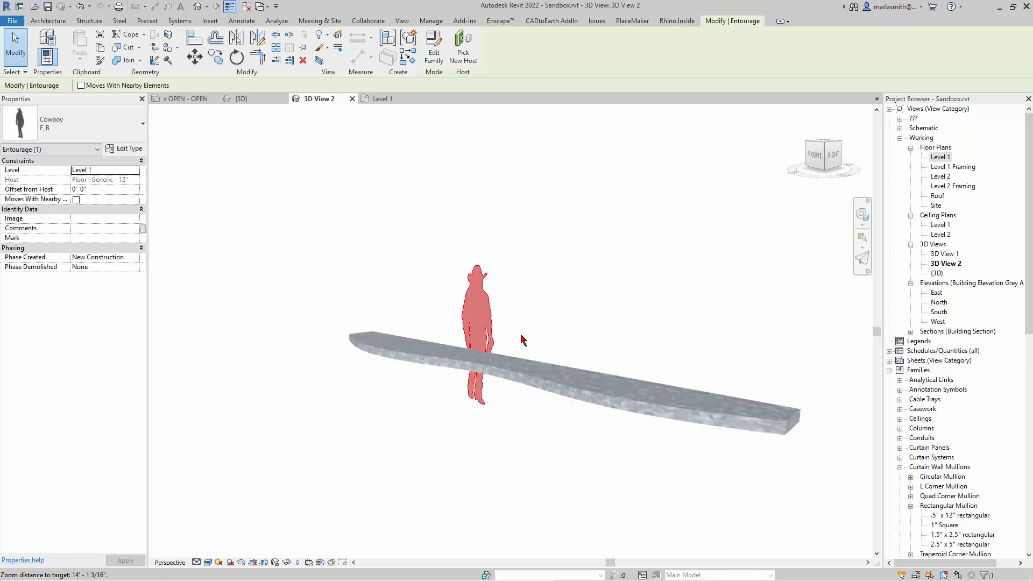
click(540, 299)
shift+middle_drag(520, 442, 484, 459)
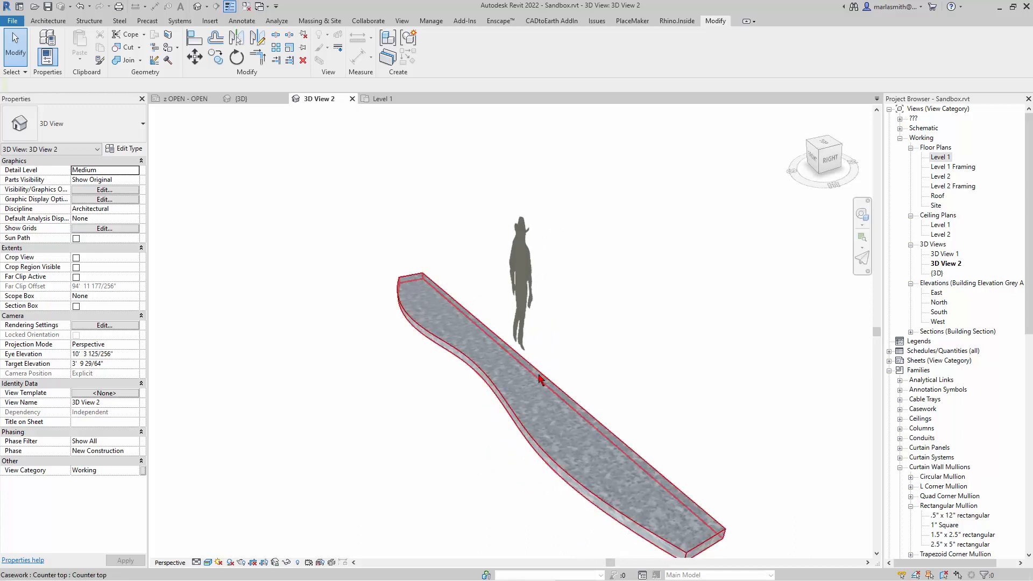
scroll(538, 379, up, 3)
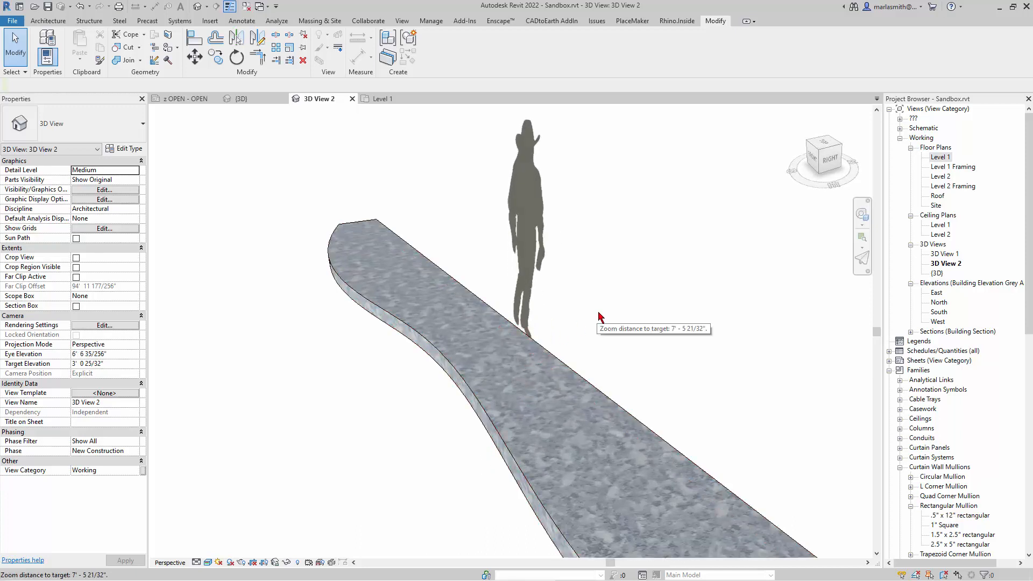
- Set the sample size of Marble Blue's color image Blue_Marble_001_COLOR.jpg to 1'-0" in width and height, and apply it to the material
key(m)
key(a)
key(t)
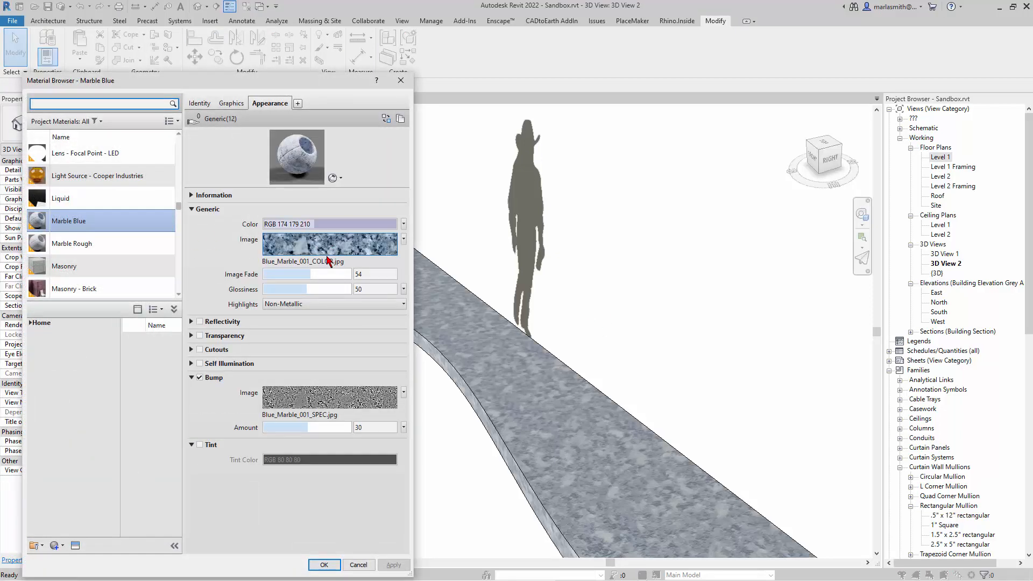
mouse_move(329, 260)
click(339, 251)
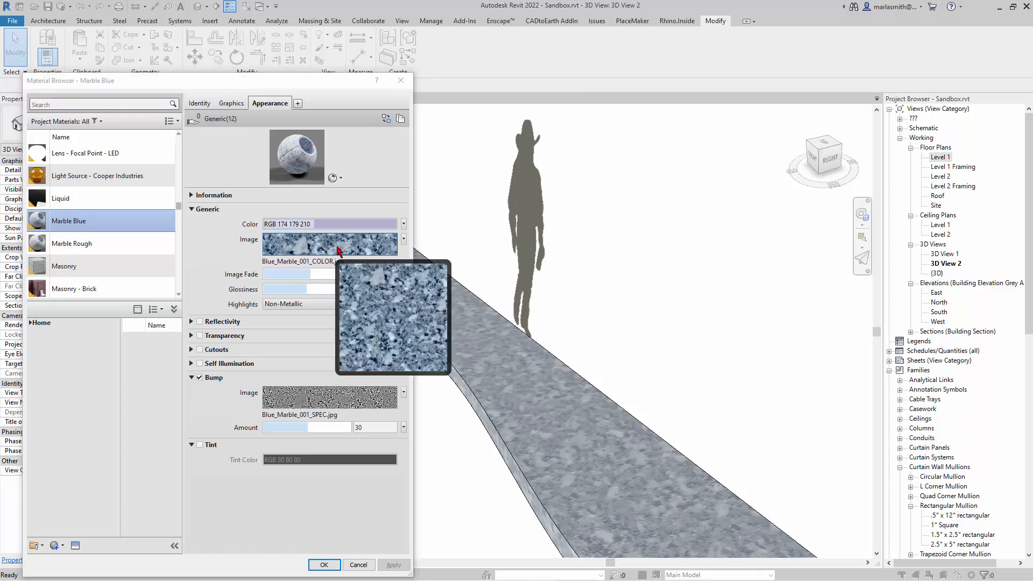
drag(463, 171, 744, 144)
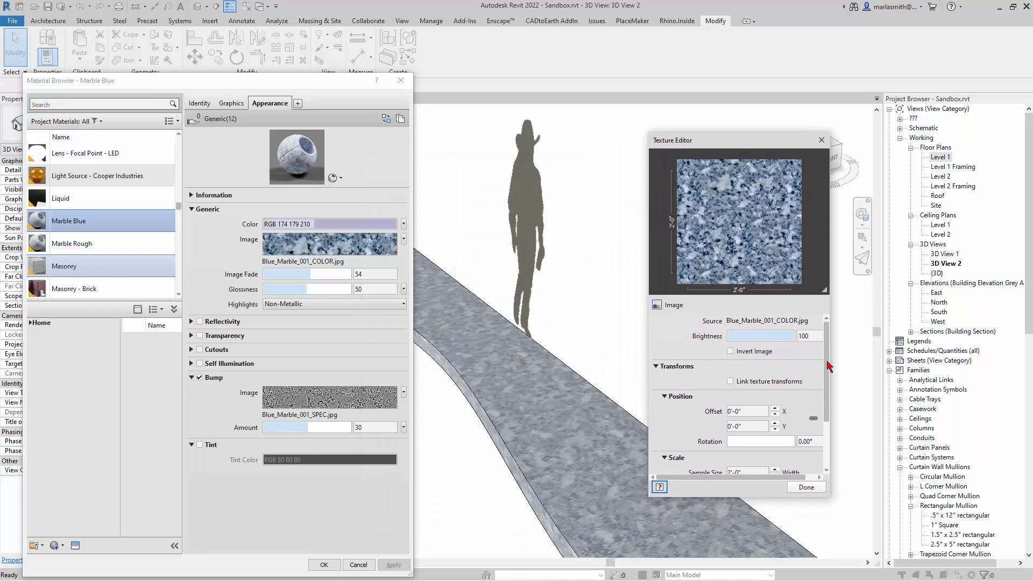
scroll(757, 383, down, 3)
click(748, 402)
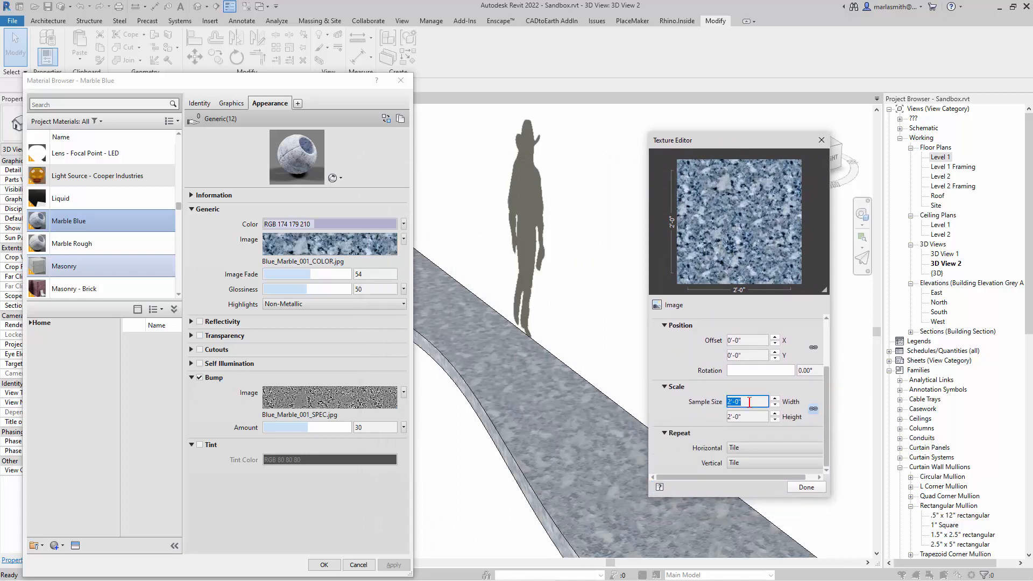
text(1')
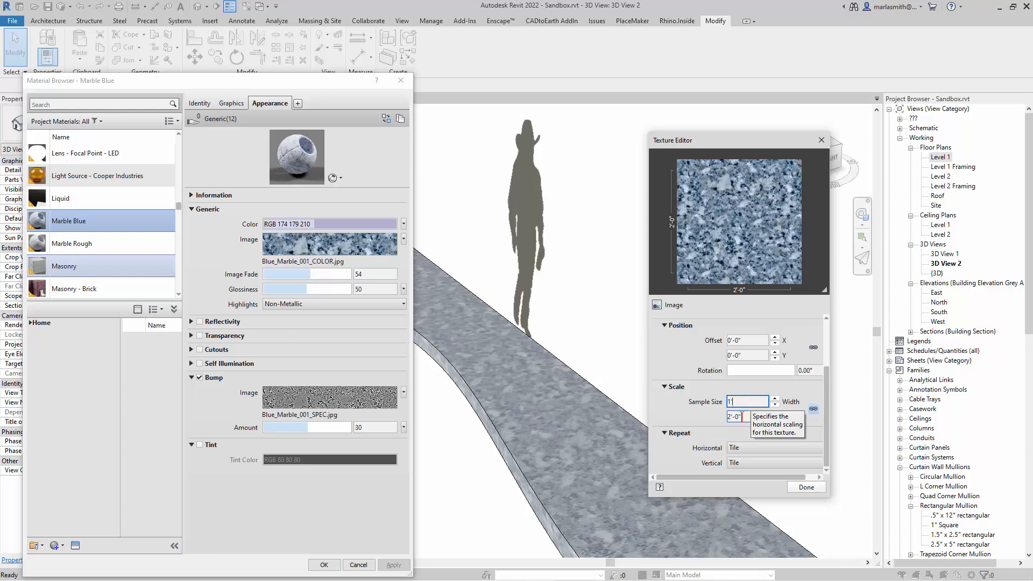
key(Tab)
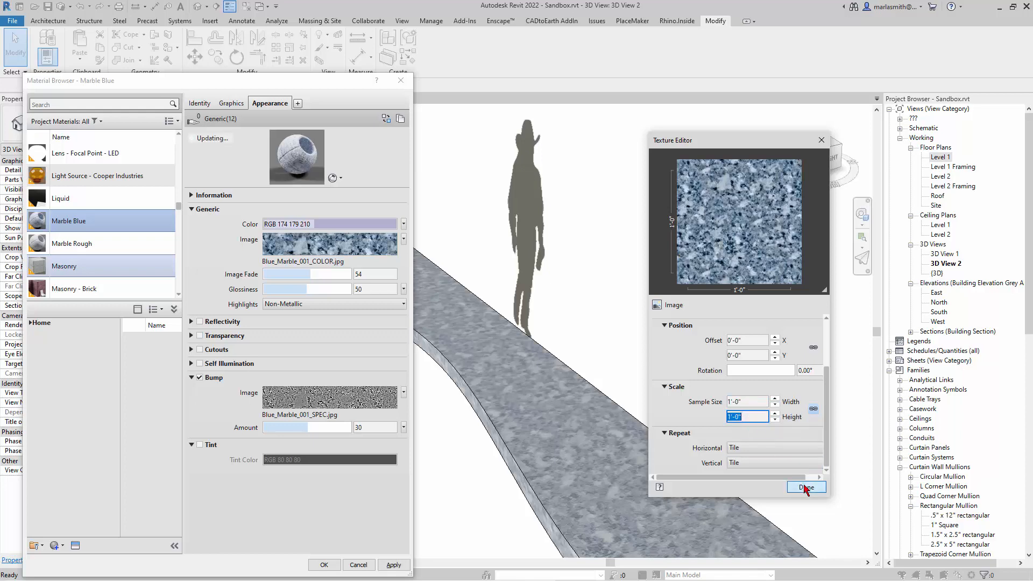
click(806, 487)
click(396, 568)
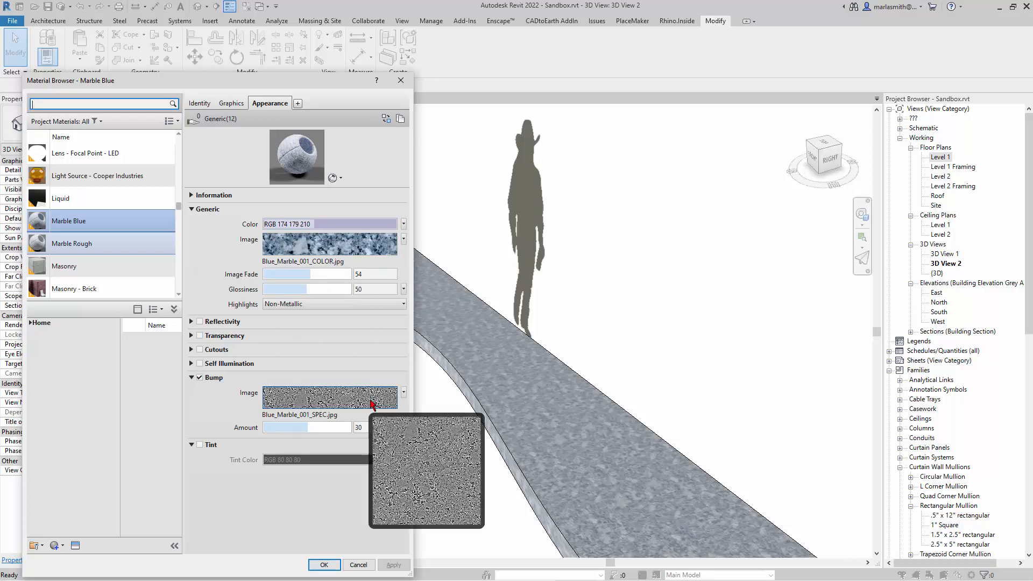
- Open Marble Blue's bump image Blue_Marble_001_SPEC.jpg for texture editing and turn on Link texture transforms
click(372, 401)
click(766, 440)
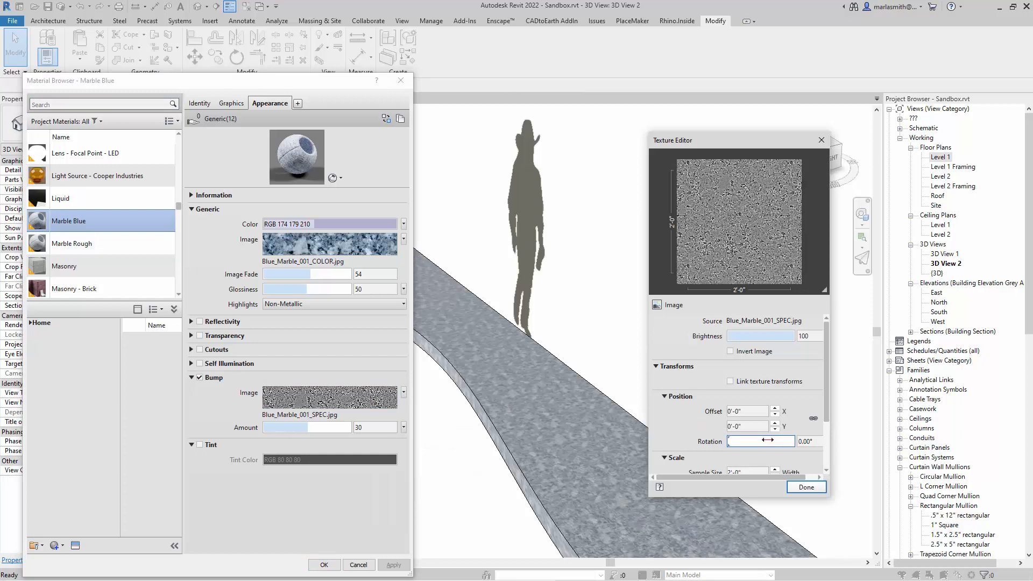
scroll(766, 440, down, 1)
drag(766, 440, 727, 440)
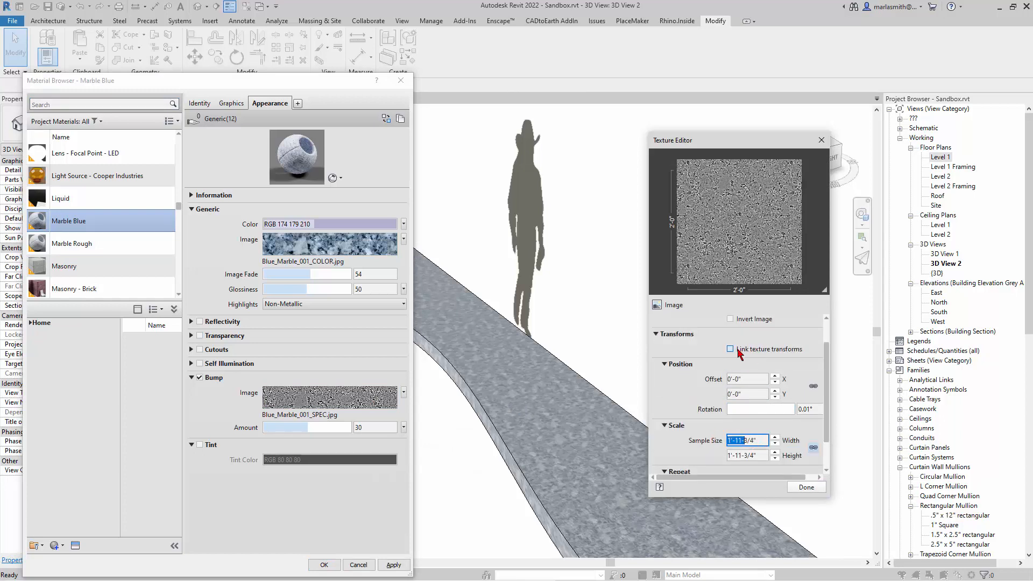
click(732, 350)
- Set the bump image's sample size to 1'-0" in width and height, and slightly lower Marble Blue's bump amount
double_click(761, 444)
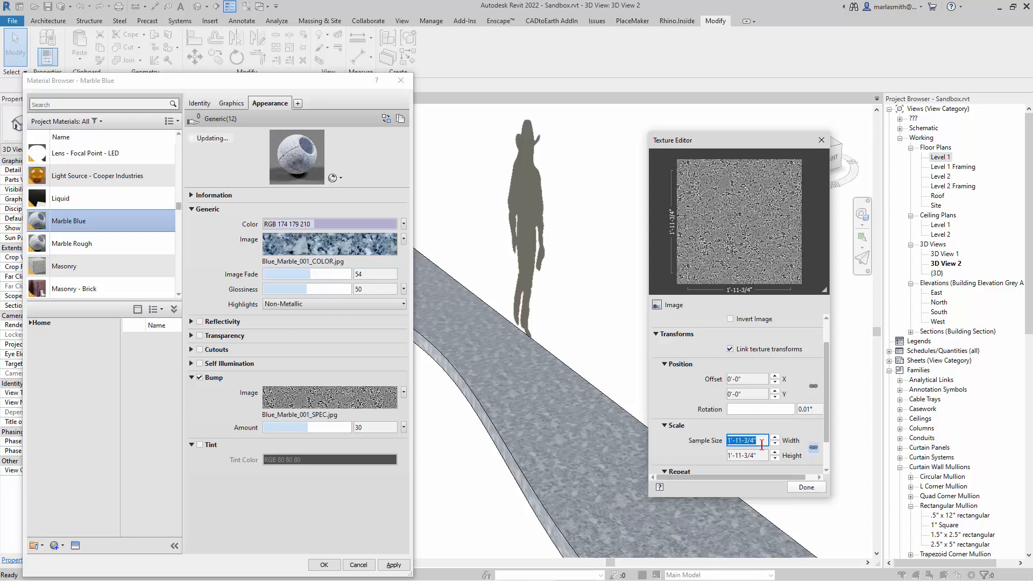
text(1')
key(Tab)
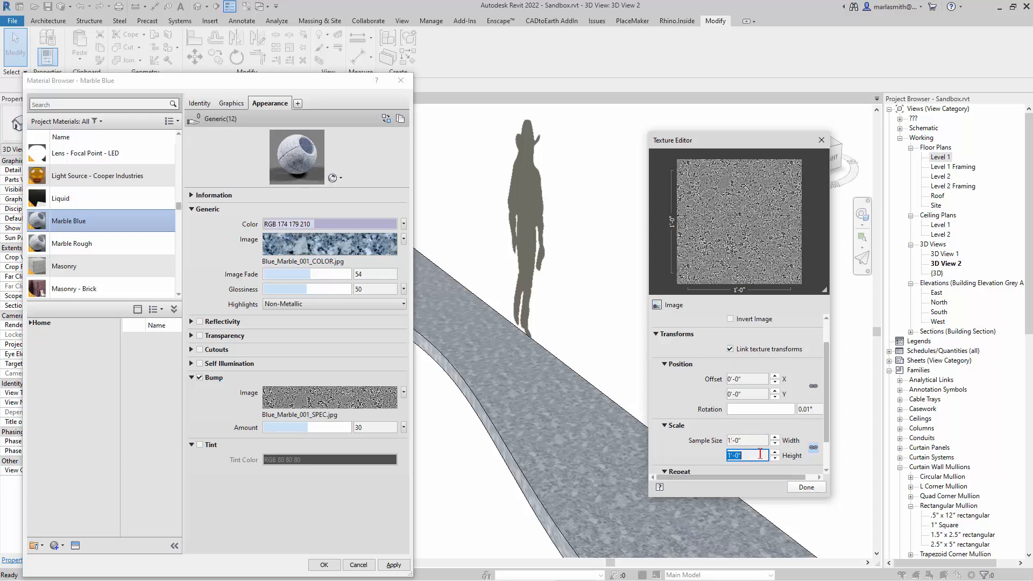
click(803, 487)
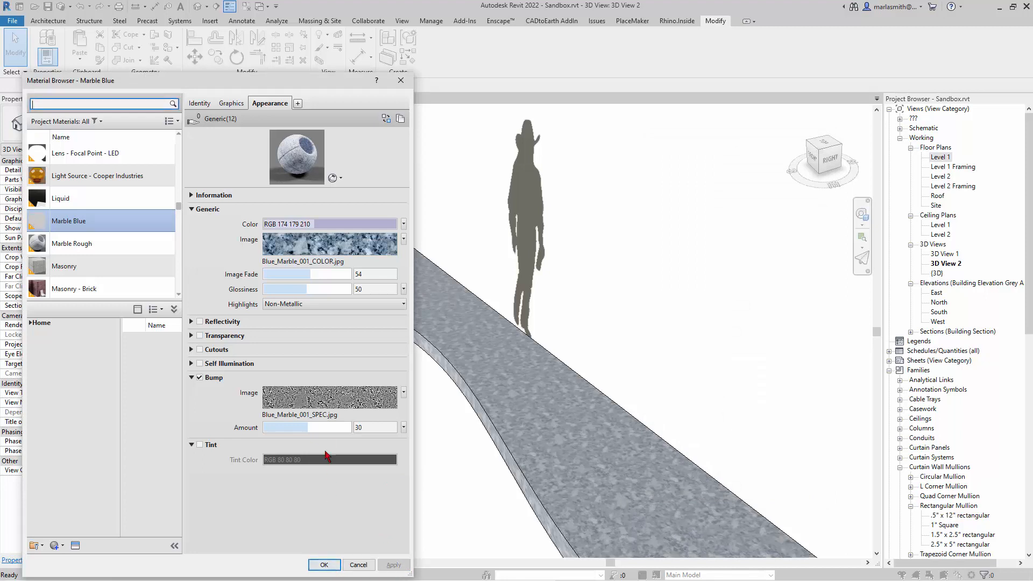
mouse_move(307, 427)
mouse_down()
mouse_move(281, 427)
mouse_move(332, 428)
mouse_move(302, 428)
mouse_up()
click(325, 565)
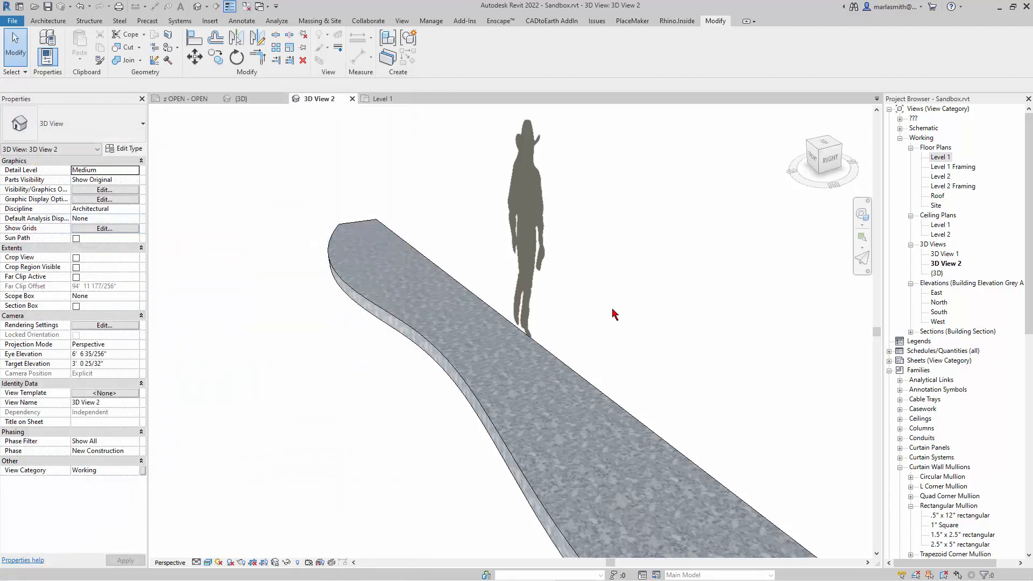